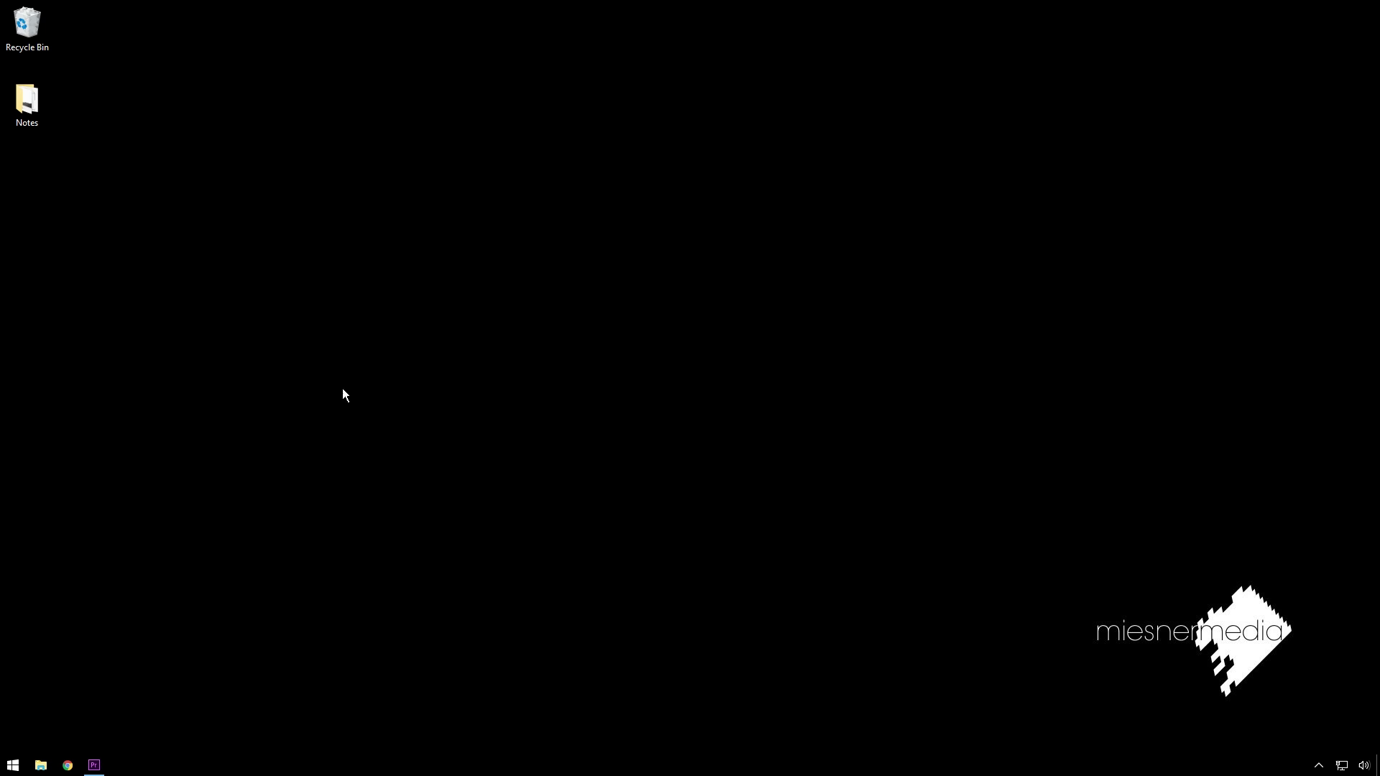
# Step: Scrub through the flat behind-the-scenes clip to preview it, then return to the sequence start
pyautogui.click(97, 765)
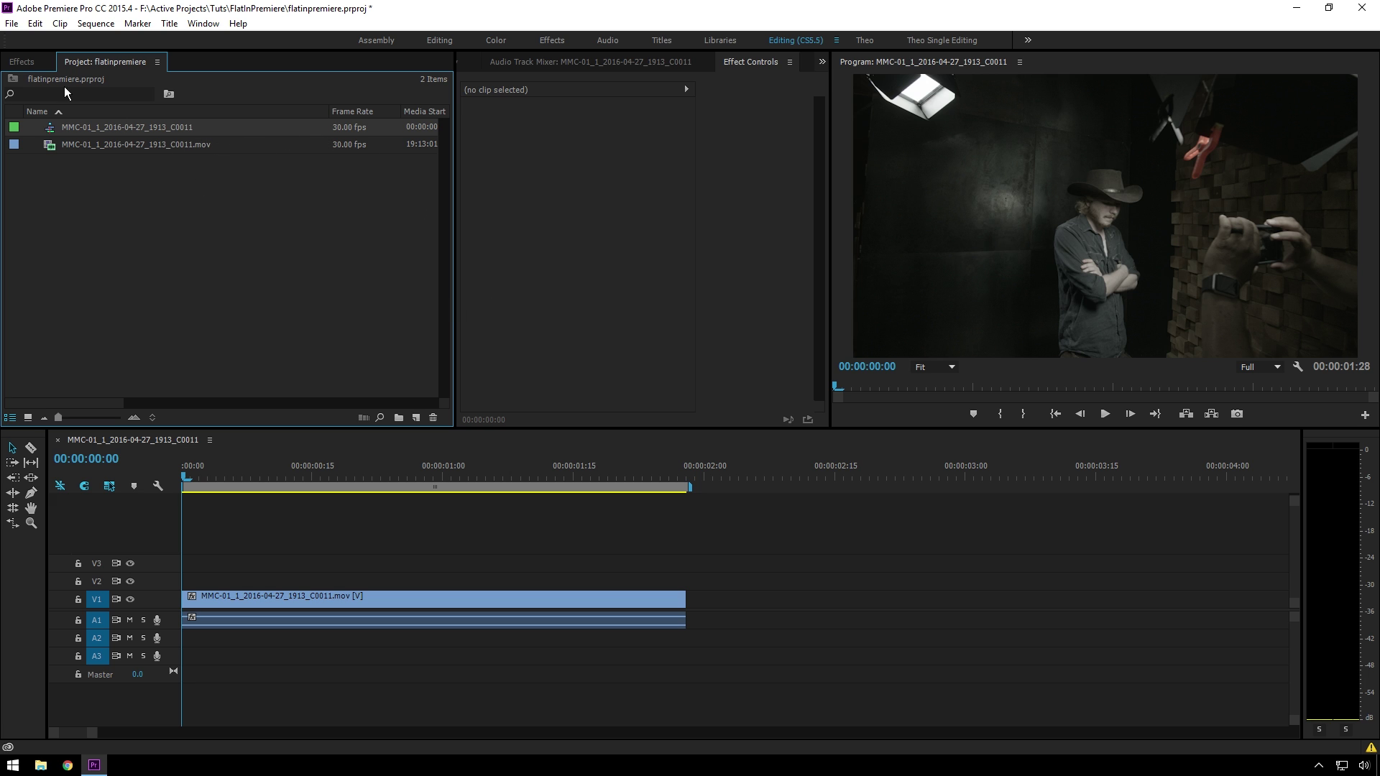
pyautogui.click(492, 464)
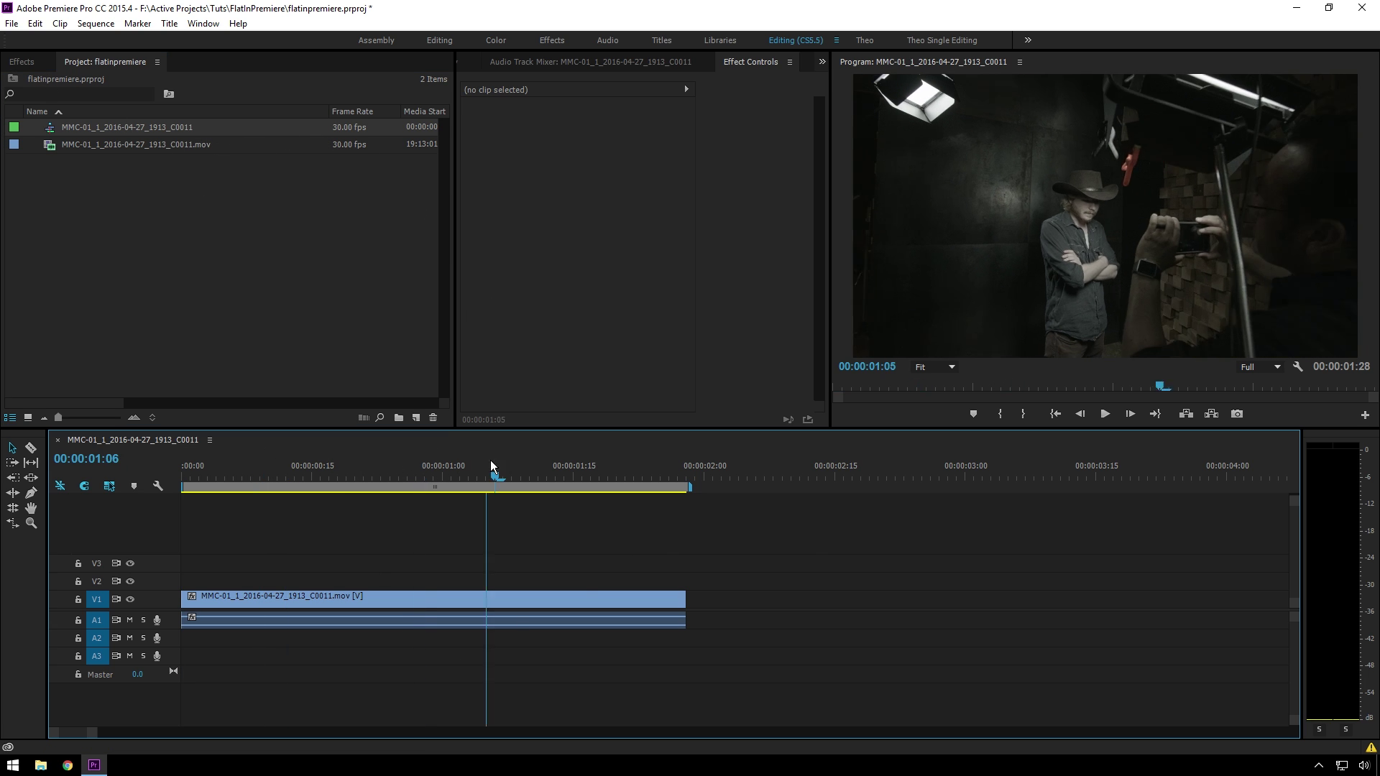
pyautogui.moveTo(492, 466); pyautogui.dragTo(339, 464)
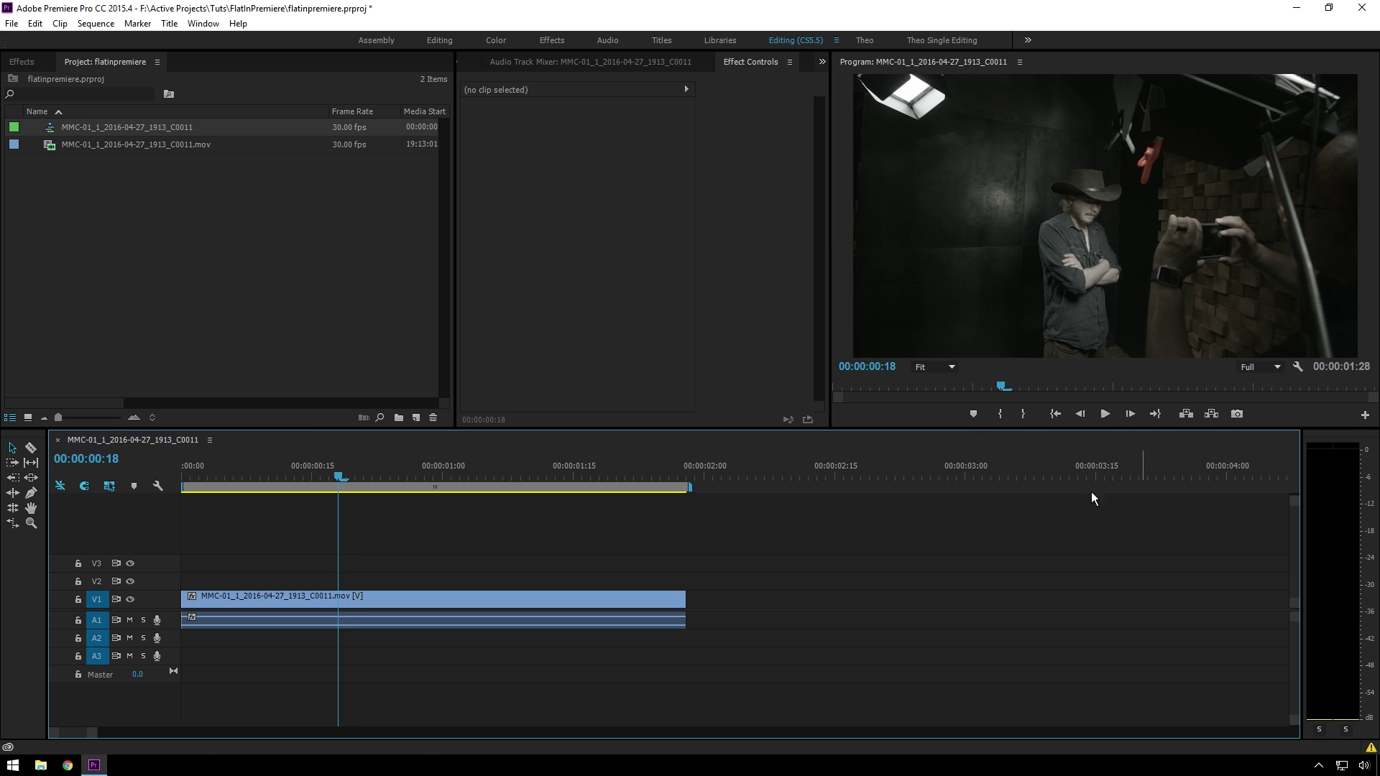
pyautogui.click(591, 467)
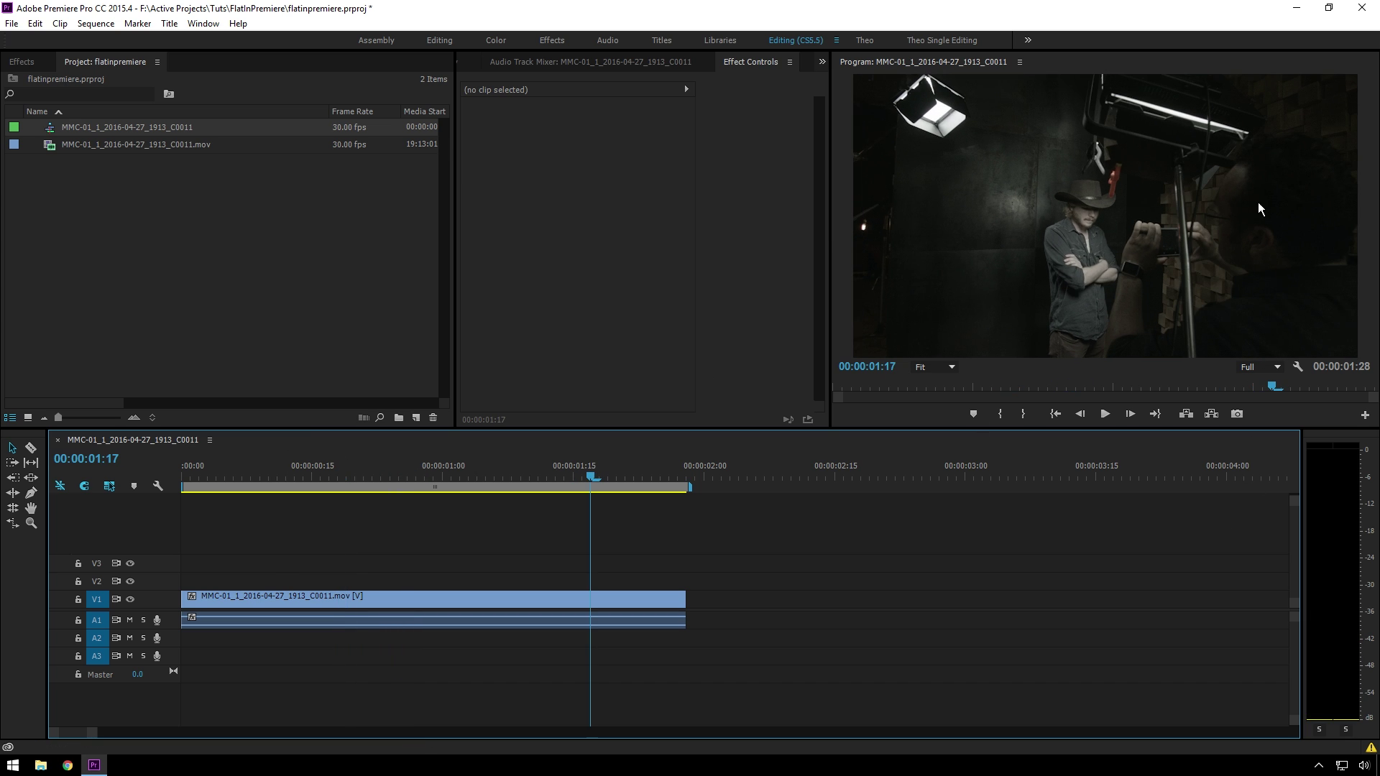
pyautogui.press('Home')
# Step: Apply the Lumetri Color effect to the MMC-01 clip on V1
pyautogui.hotkey('shift', '7')
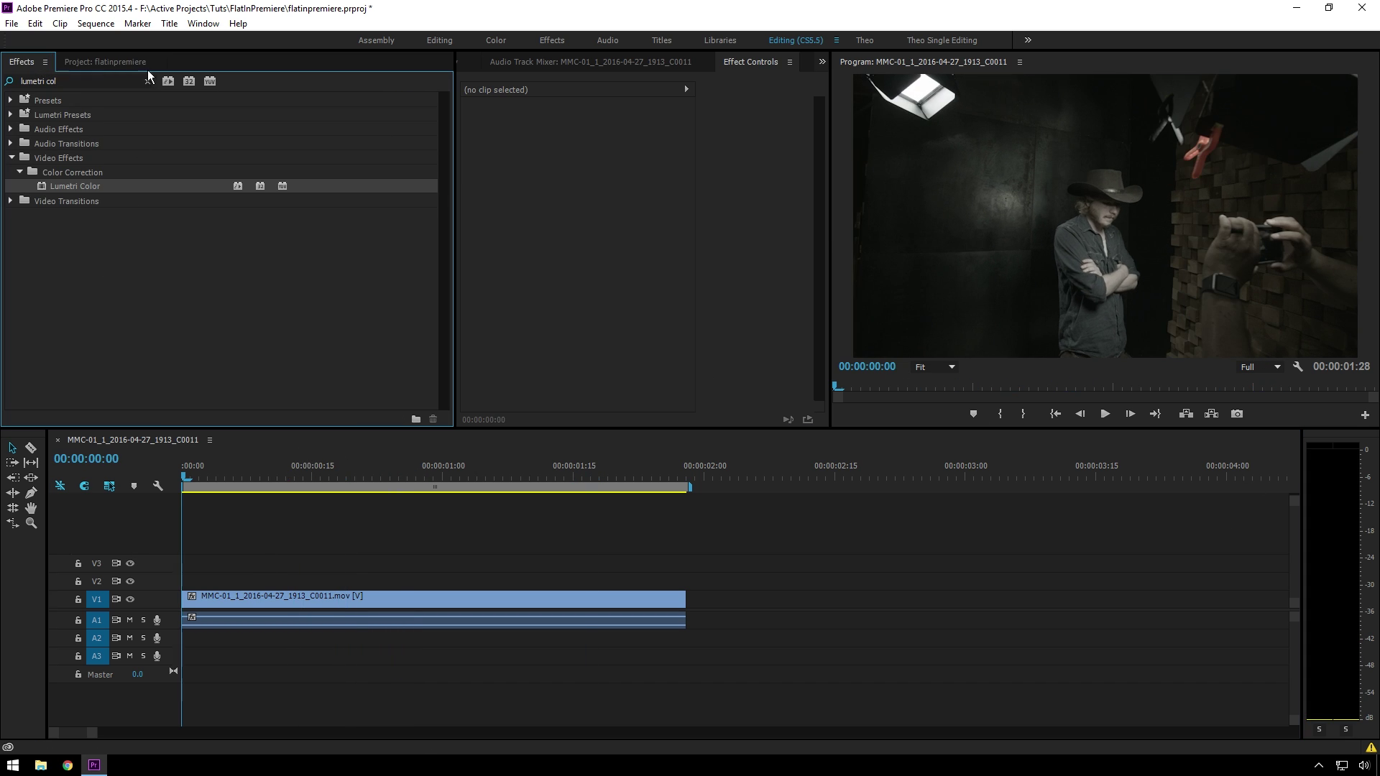
pyautogui.moveTo(84, 185); pyautogui.dragTo(241, 600)
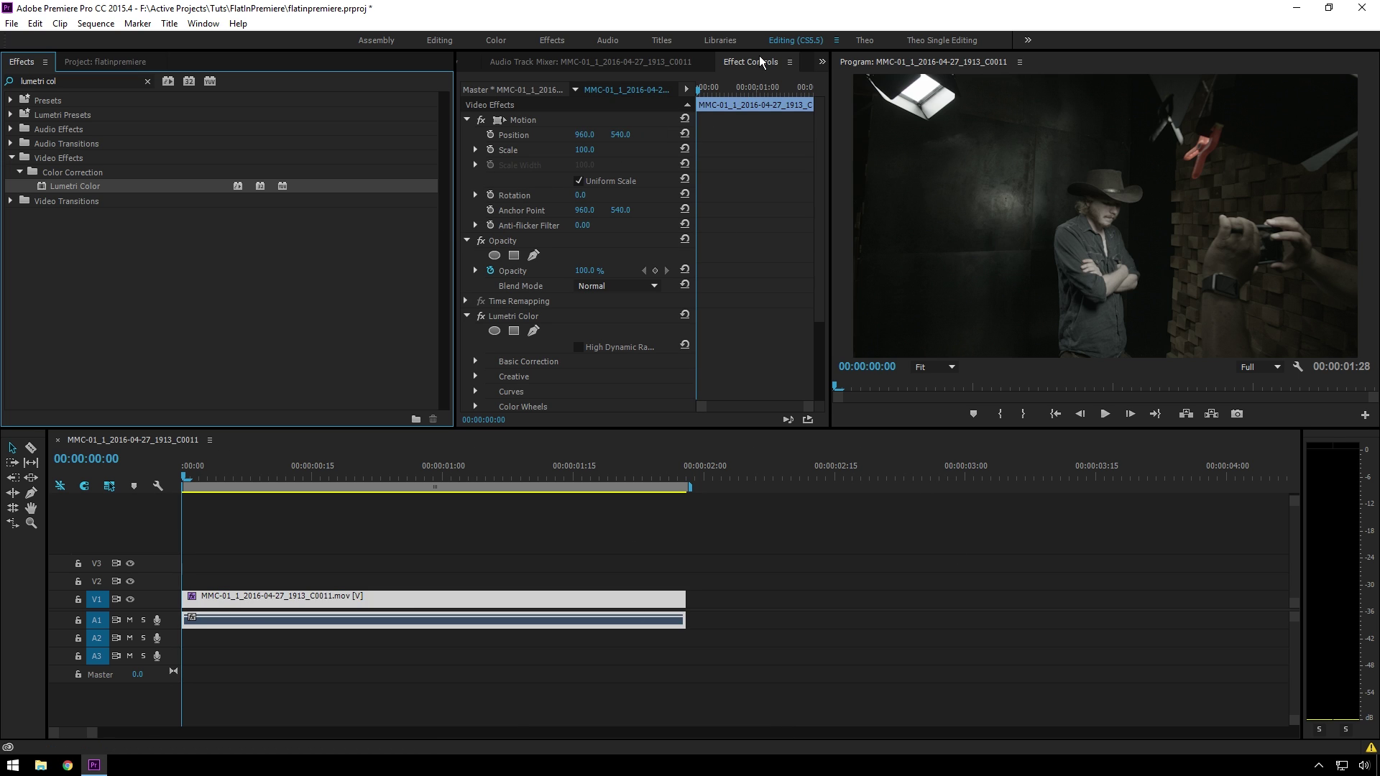
pyautogui.scroll(-2, 543, 165)
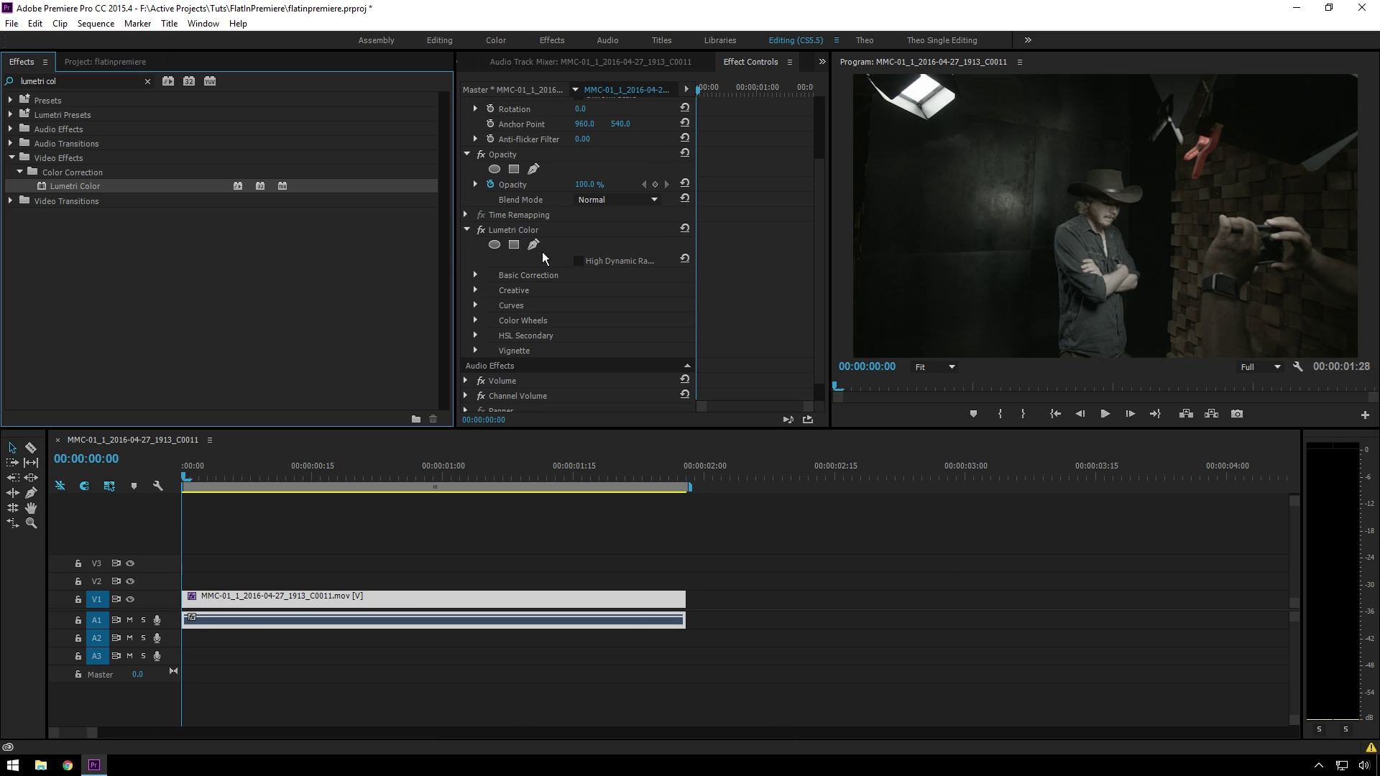
pyautogui.scroll(2, 542, 251)
pyautogui.scroll(-3, 518, 273)
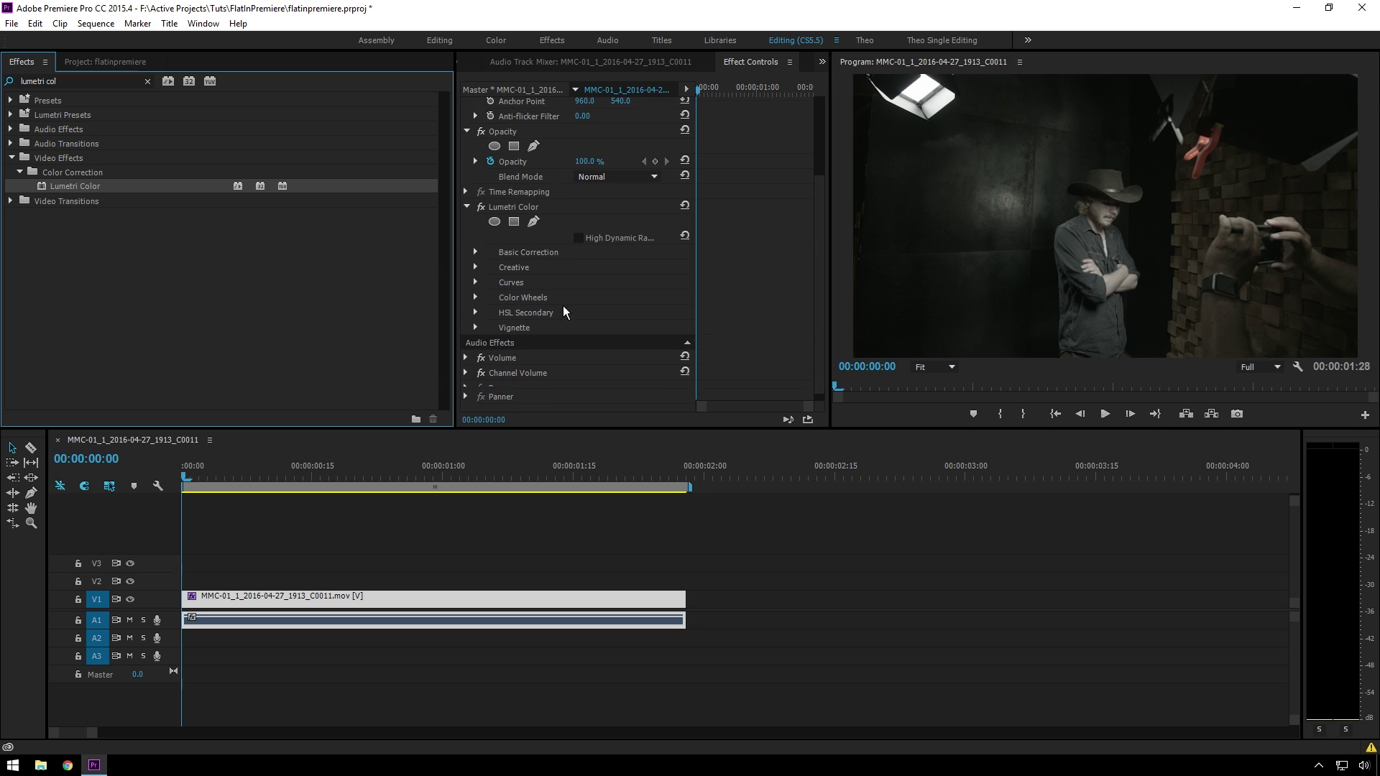
# Step: Expand Lumetri Basic Correction and raise Contrast to about 60
pyautogui.click(475, 252)
pyautogui.scroll(-5, 544, 308)
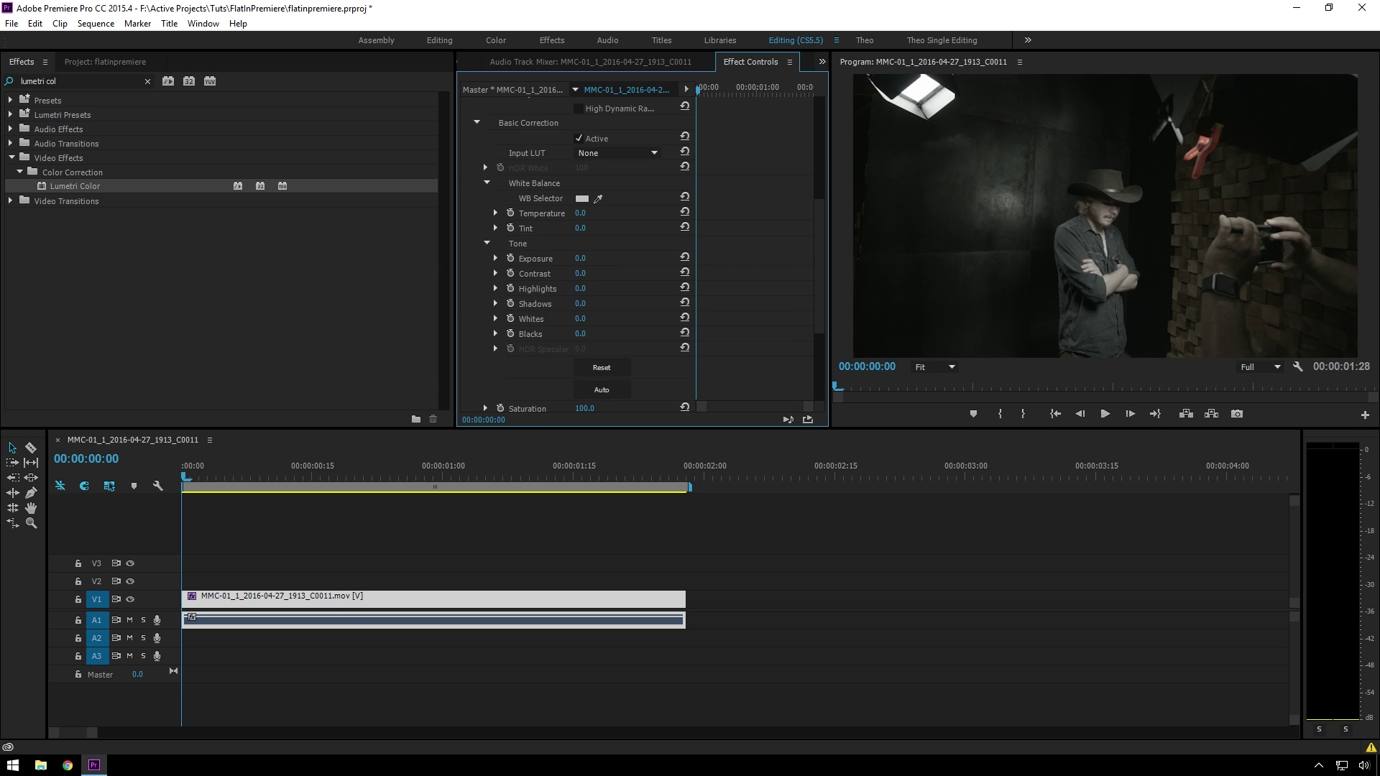
pyautogui.moveTo(581, 273)
pyautogui.mouseDown()
pyautogui.moveTo(624, 273)
pyautogui.moveTo(585, 273)
pyautogui.mouseUp()
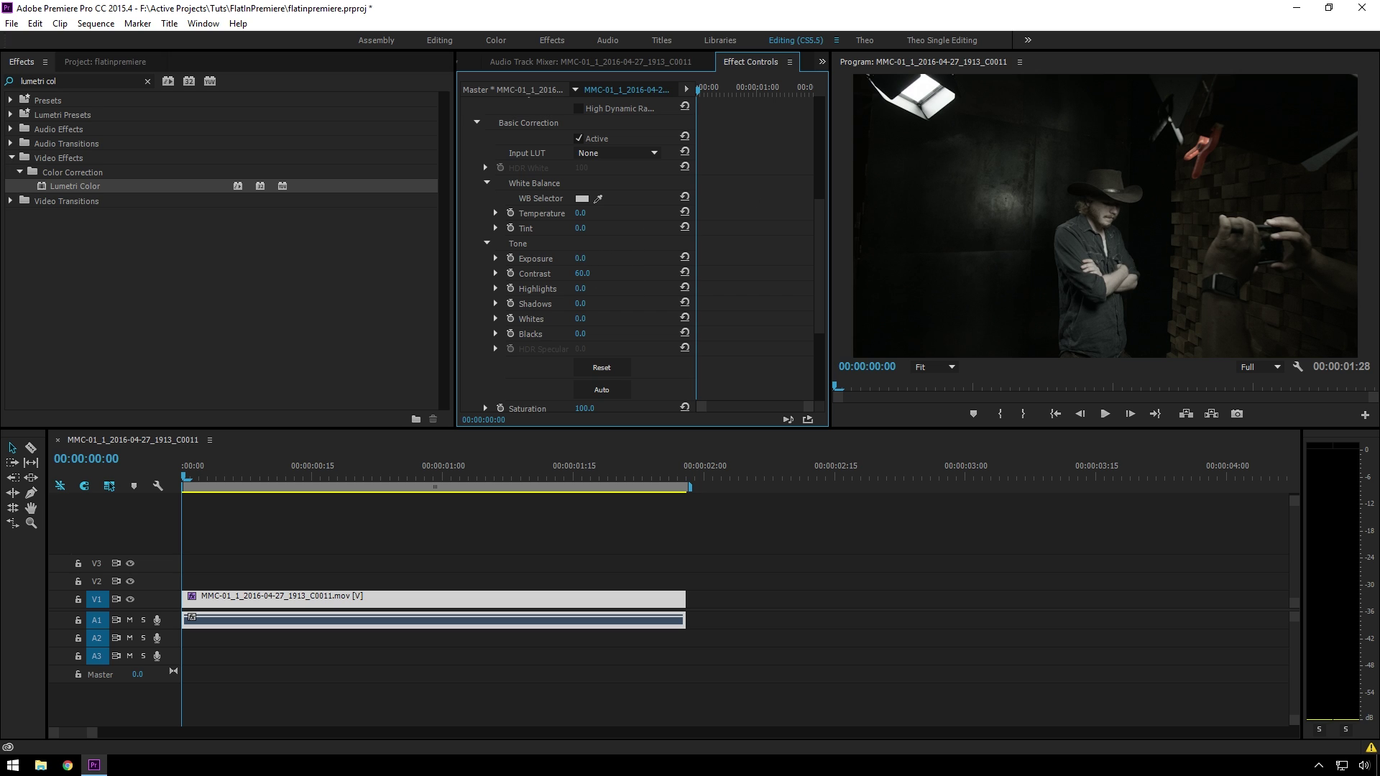
# Step: Set Exposure to 0.5 and pull Highlights down to -30
pyautogui.click(581, 258)
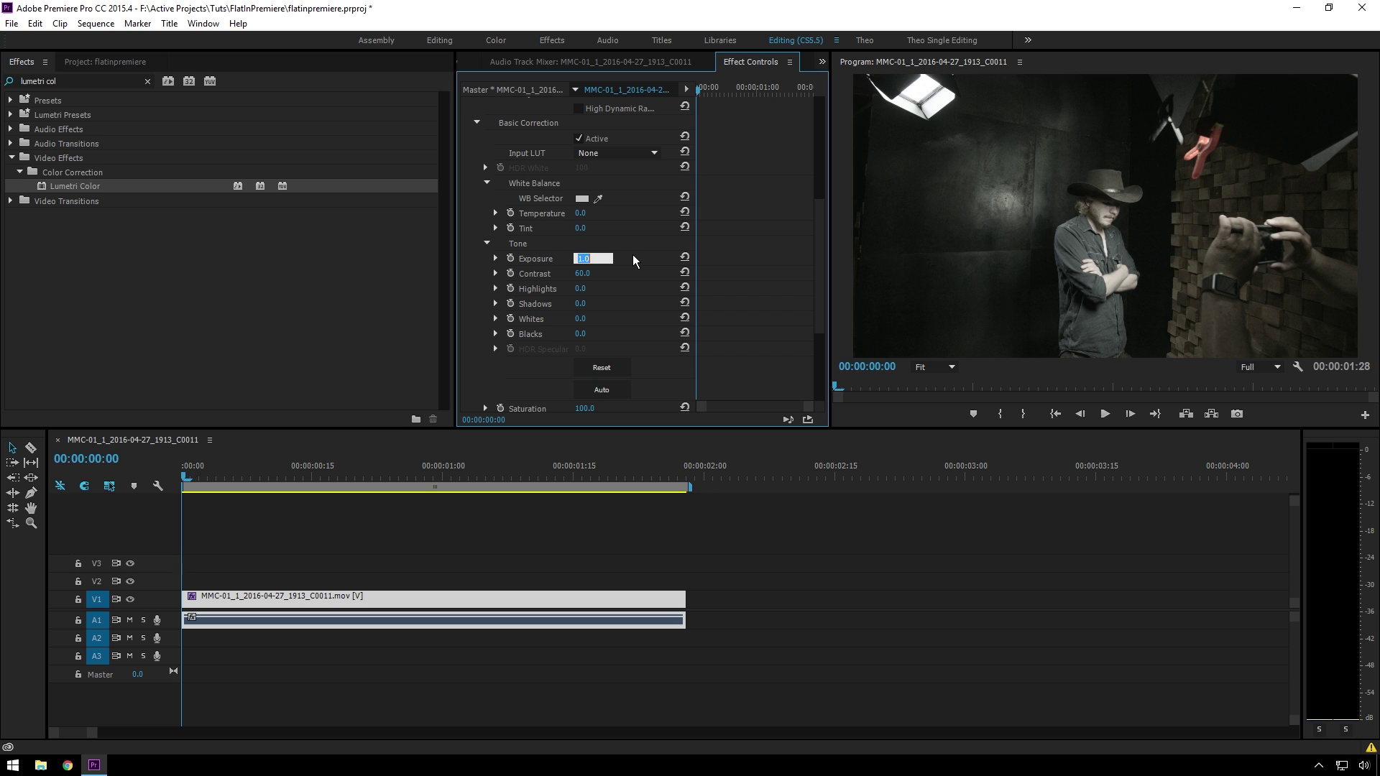
pyautogui.write('0.5')
pyautogui.press('Return')
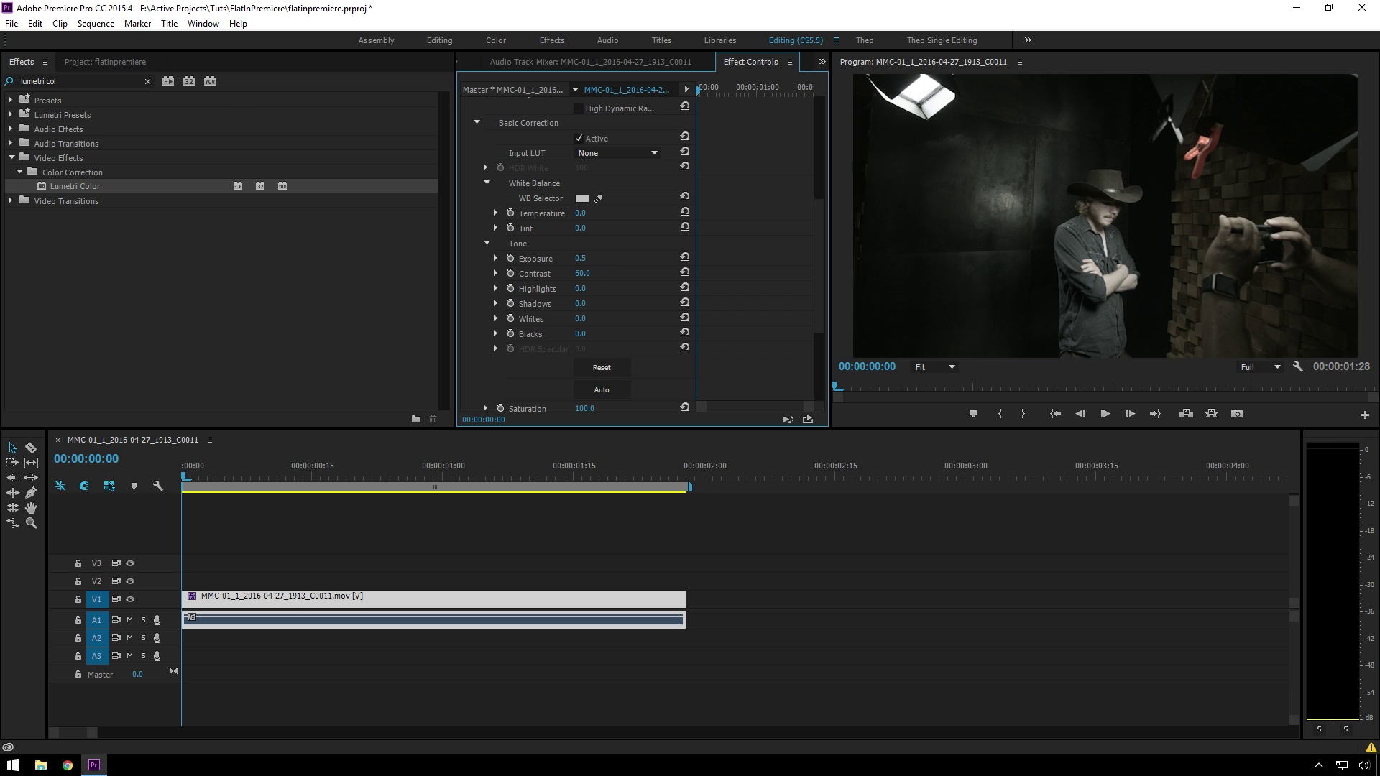
pyautogui.moveTo(580, 288); pyautogui.dragTo(559, 334)
pyautogui.scroll(-1, 559, 308)
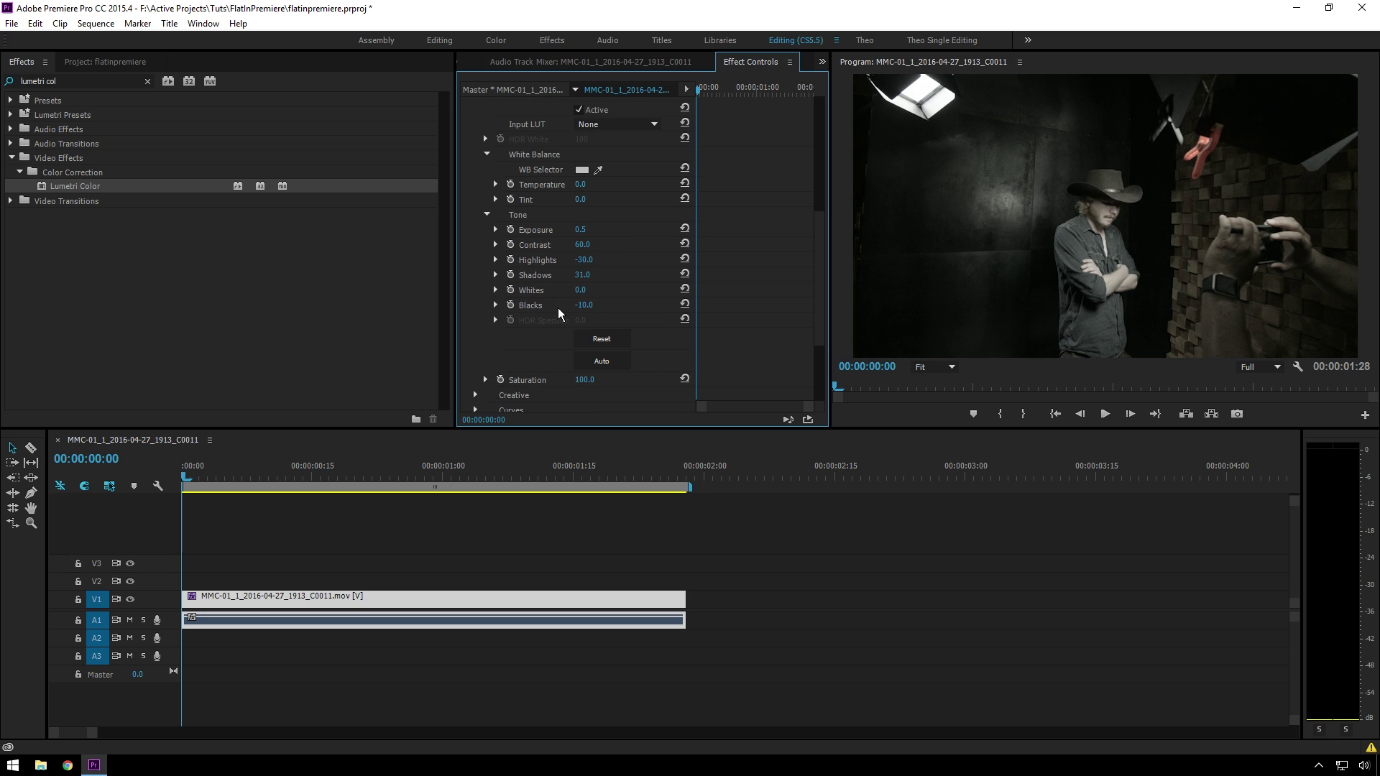
pyautogui.scroll(-1, 554, 310)
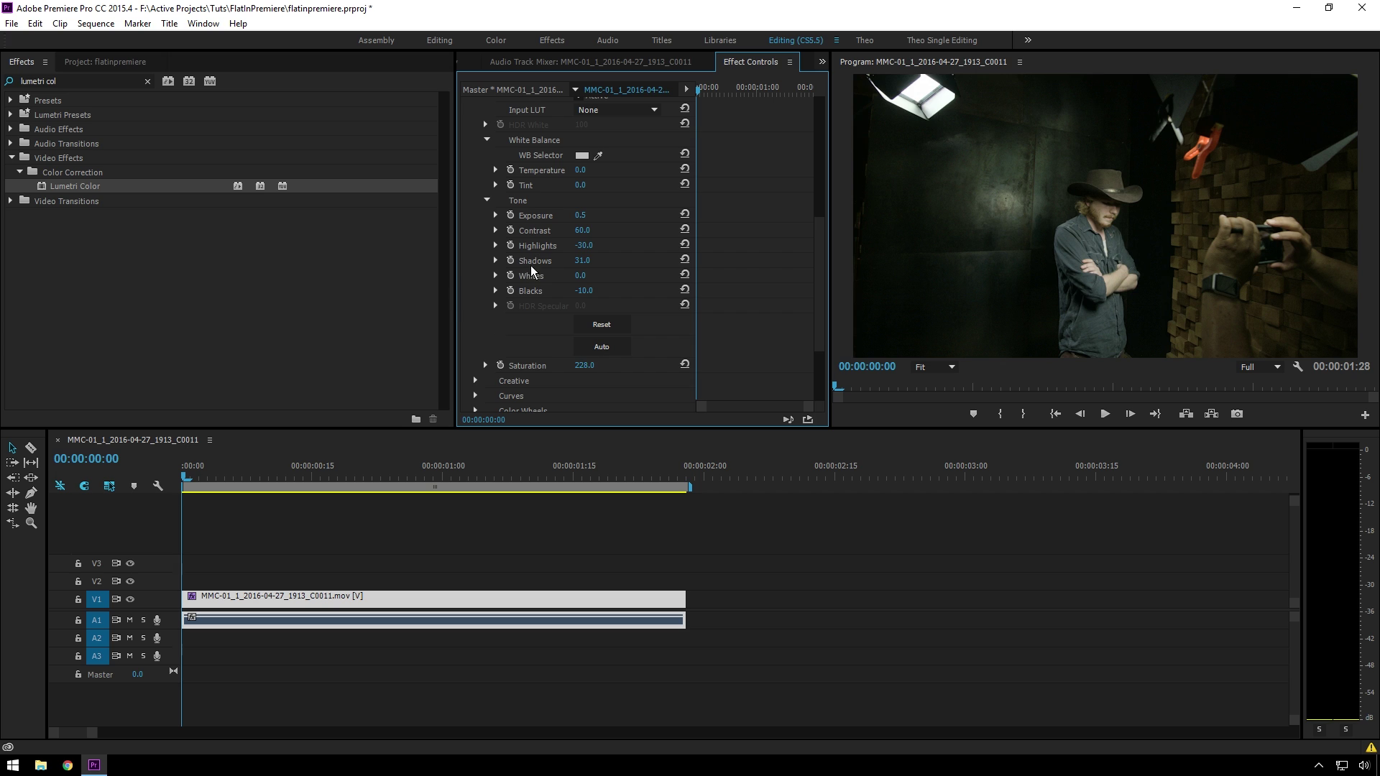
# Step: Toggle Lumetri Color off and back on to compare the grade
pyautogui.scroll(4, 520, 218)
pyautogui.scroll(1, 493, 165)
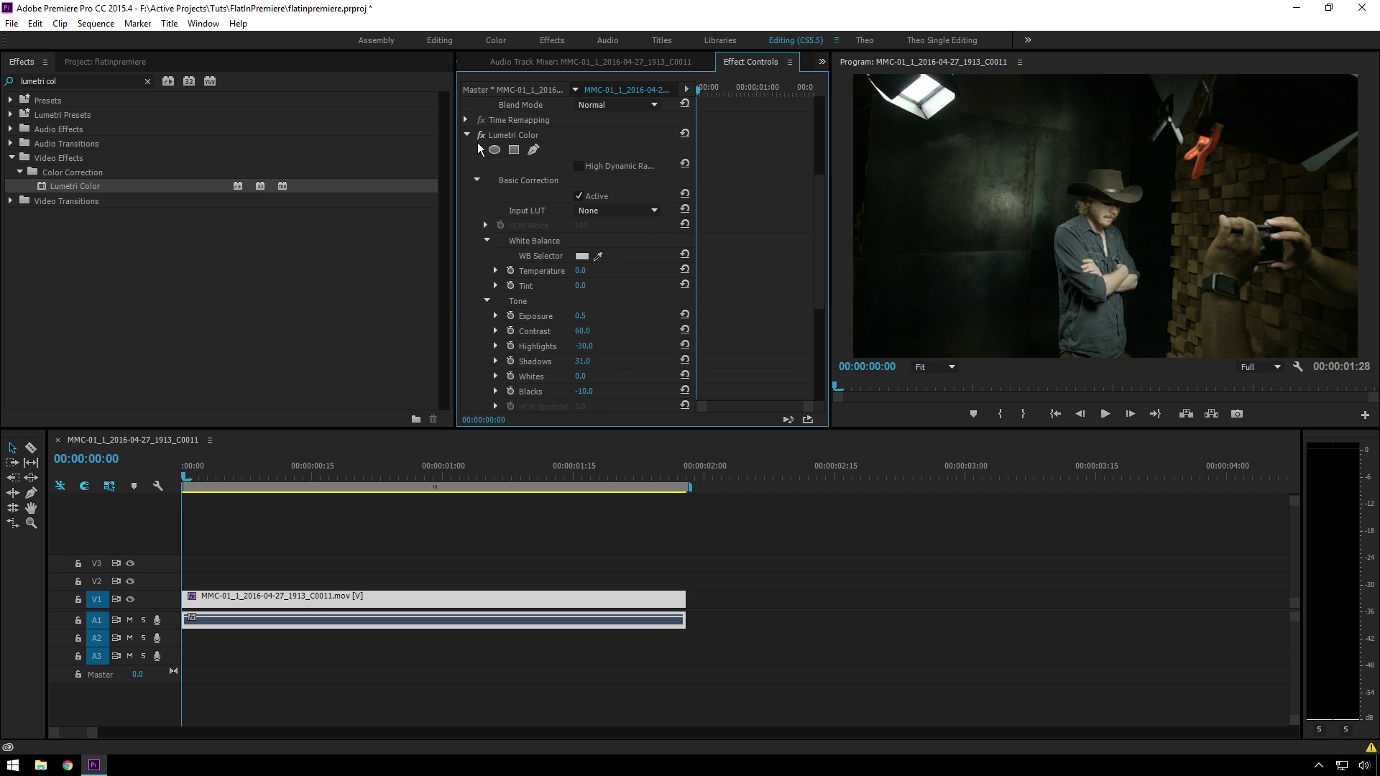
pyautogui.click(481, 135)
pyautogui.click(480, 135)
# Step: Adjust the tone to Highlights 5, Contrast 36 and Tint 5
pyautogui.scroll(-3, 520, 246)
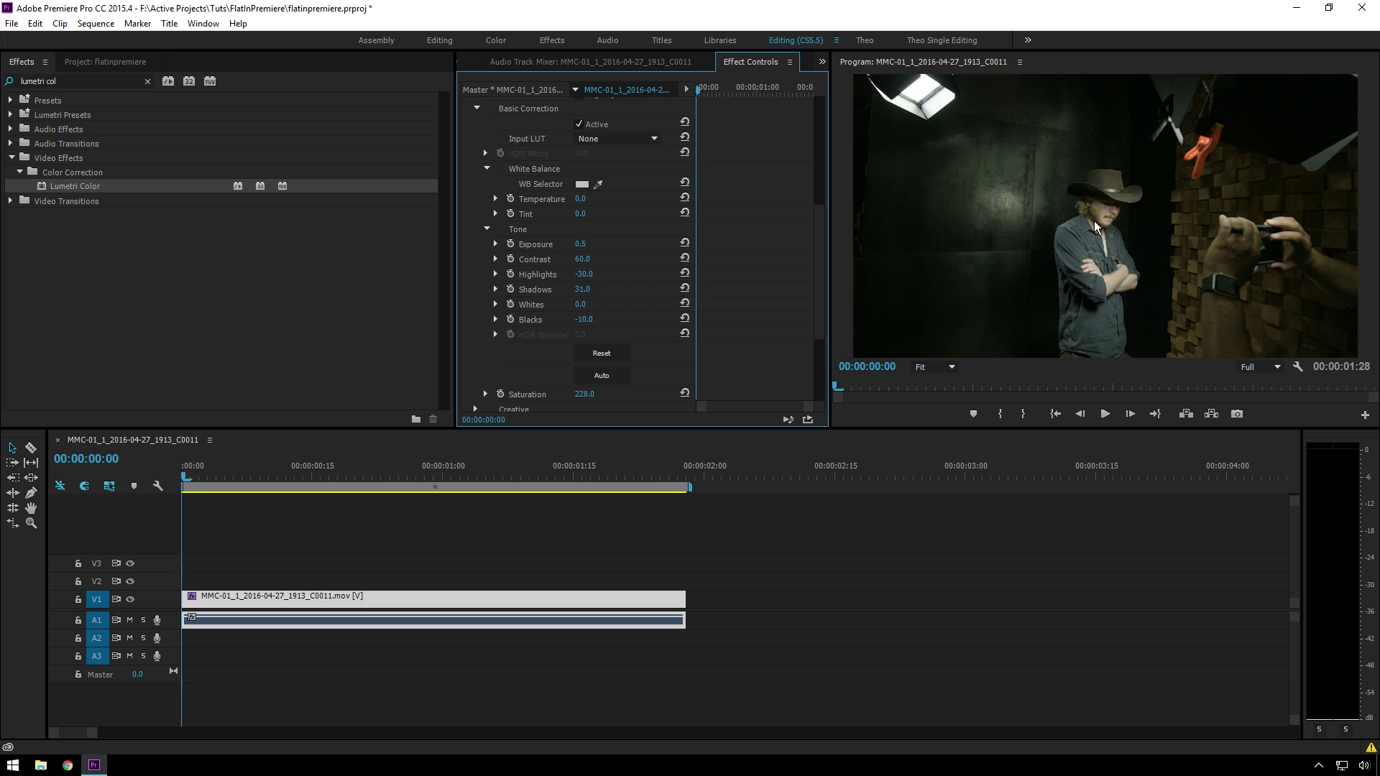
pyautogui.moveTo(583, 274)
pyautogui.mouseDown()
pyautogui.moveTo(637, 273)
pyautogui.moveTo(557, 273)
pyautogui.mouseUp()
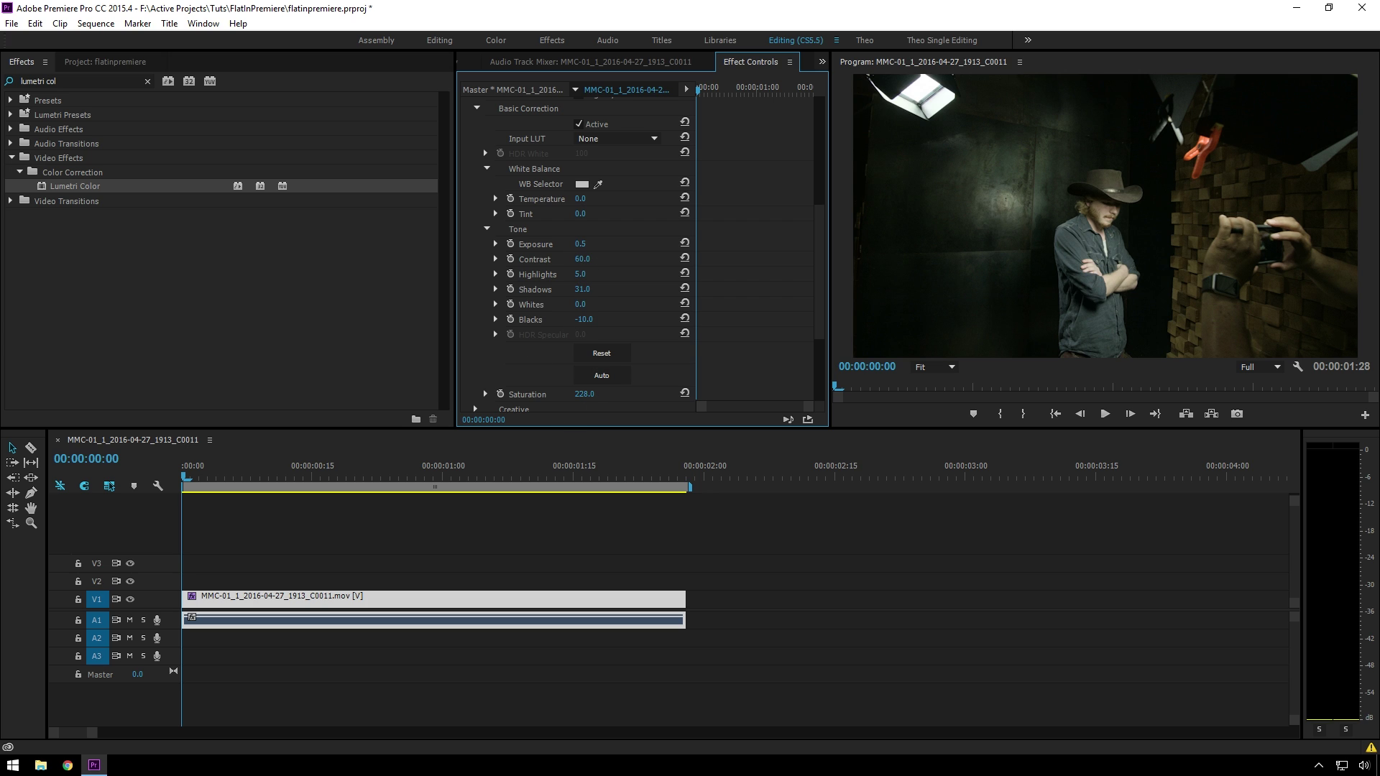
pyautogui.hotkey('ctrl', 'z')
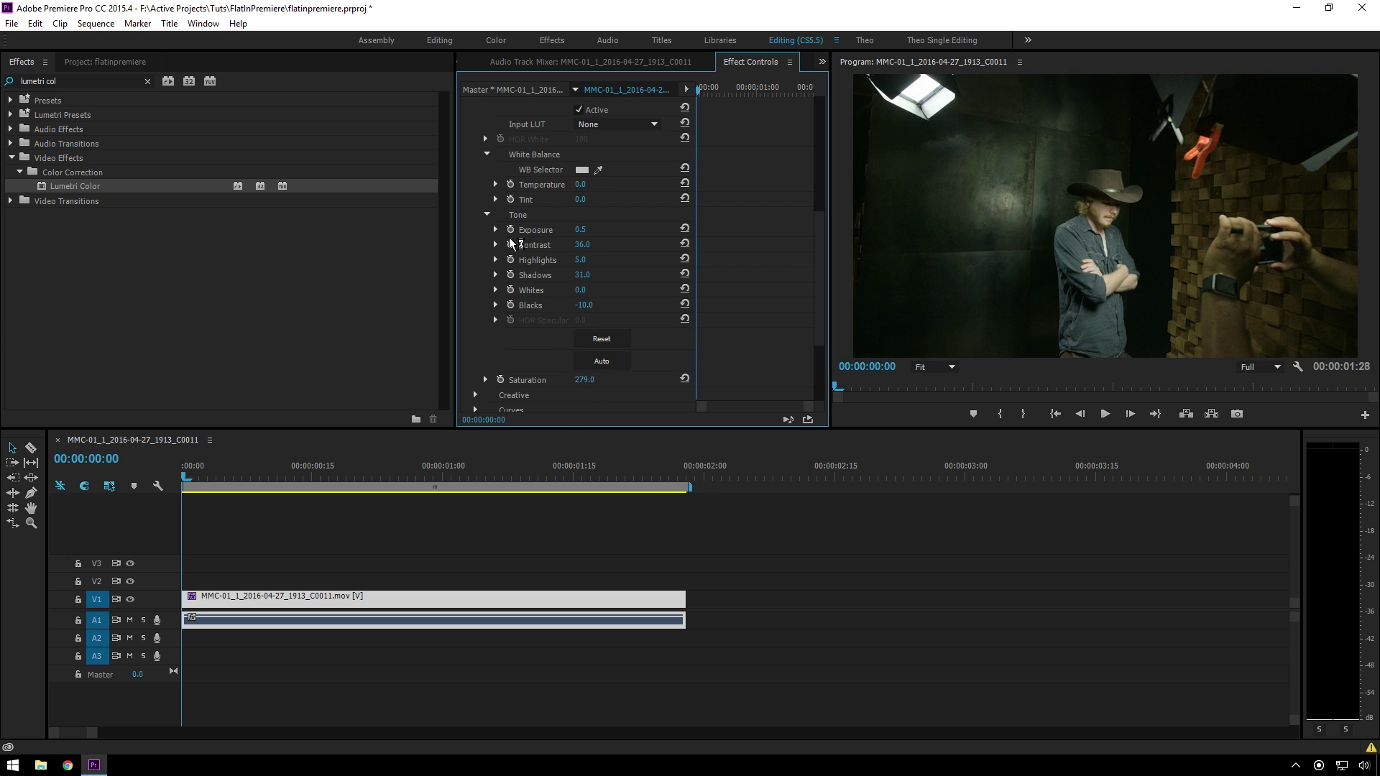
pyautogui.scroll(2, 478, 397)
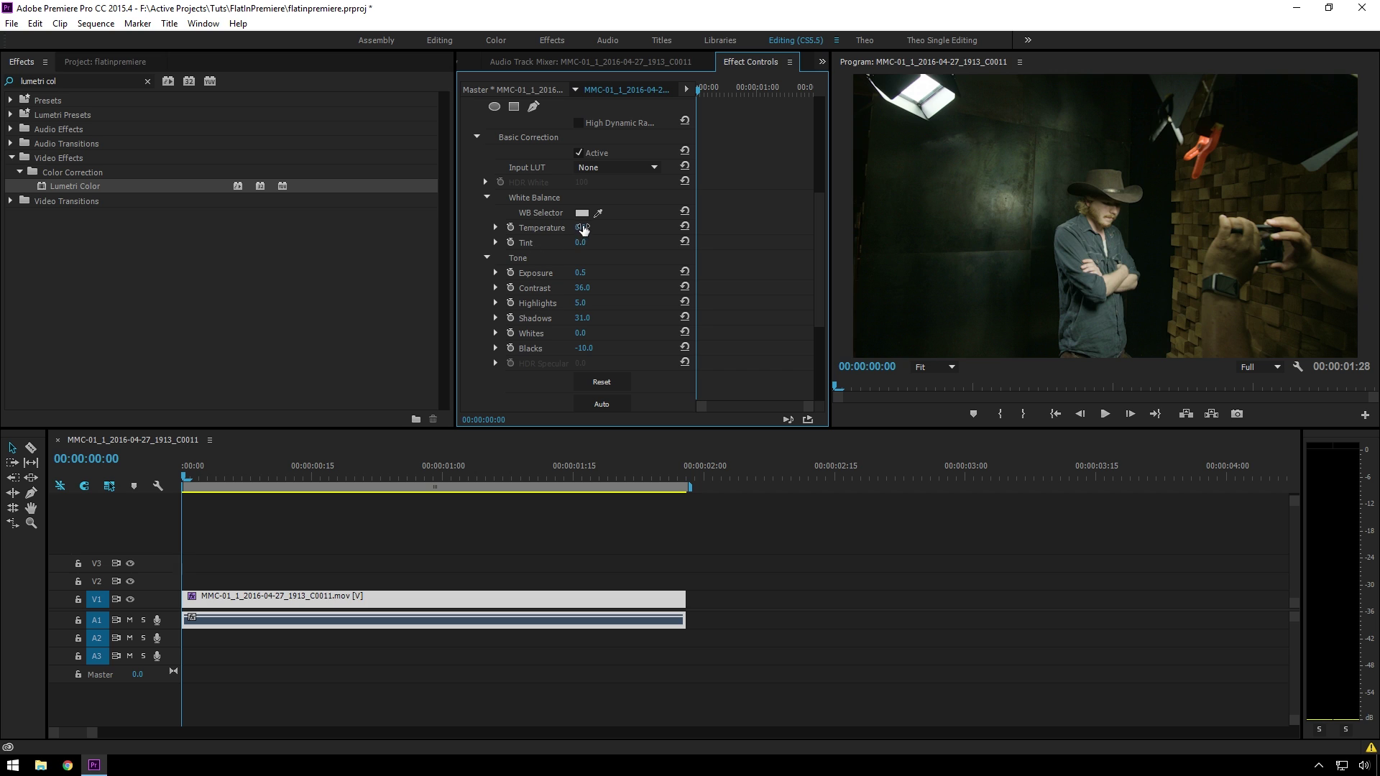
pyautogui.click(581, 243)
pyautogui.press('Return')
pyautogui.scroll(2, 532, 288)
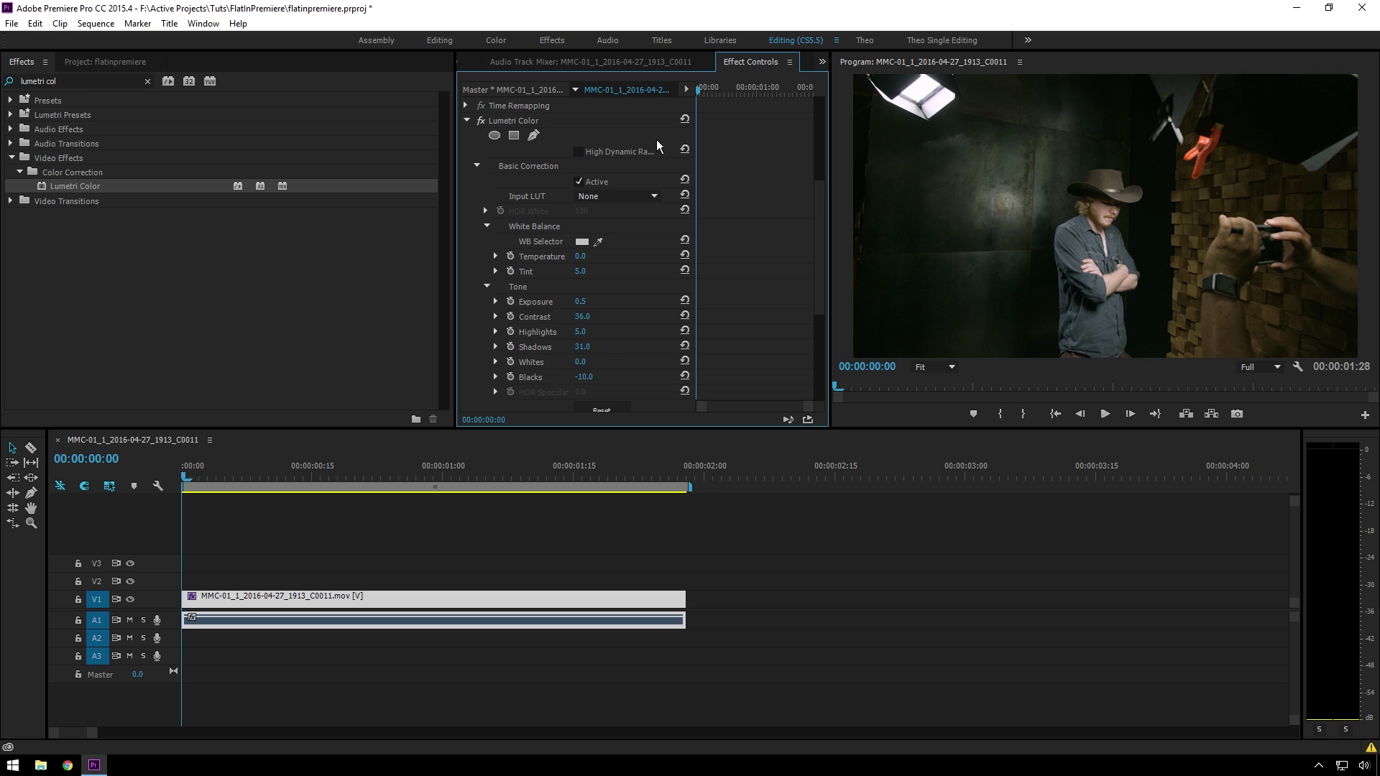
# Step: Auto-balance the tone, then reset all Lumetri tone values to 0.0
pyautogui.scroll(-3, 611, 324)
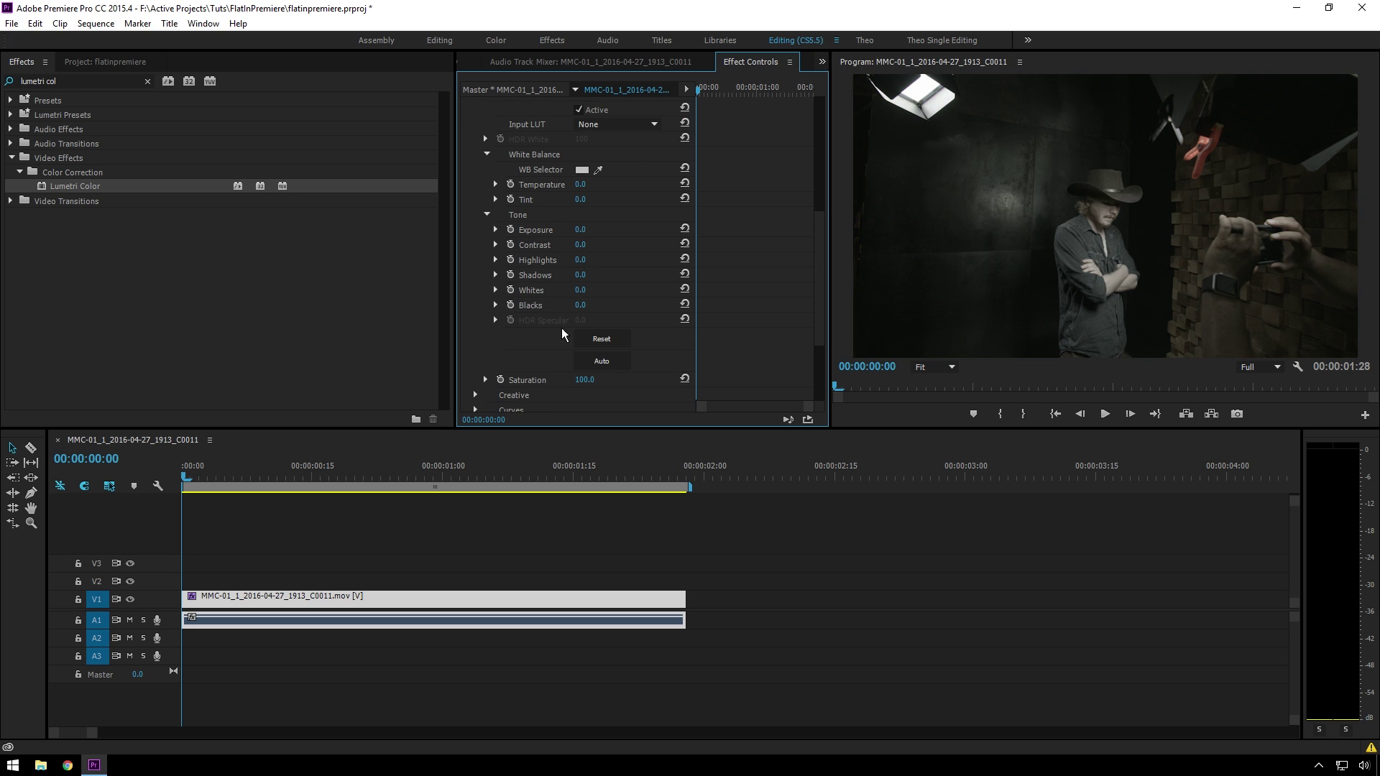
pyautogui.click(608, 361)
pyautogui.scroll(2, 623, 207)
pyautogui.scroll(3, 647, 180)
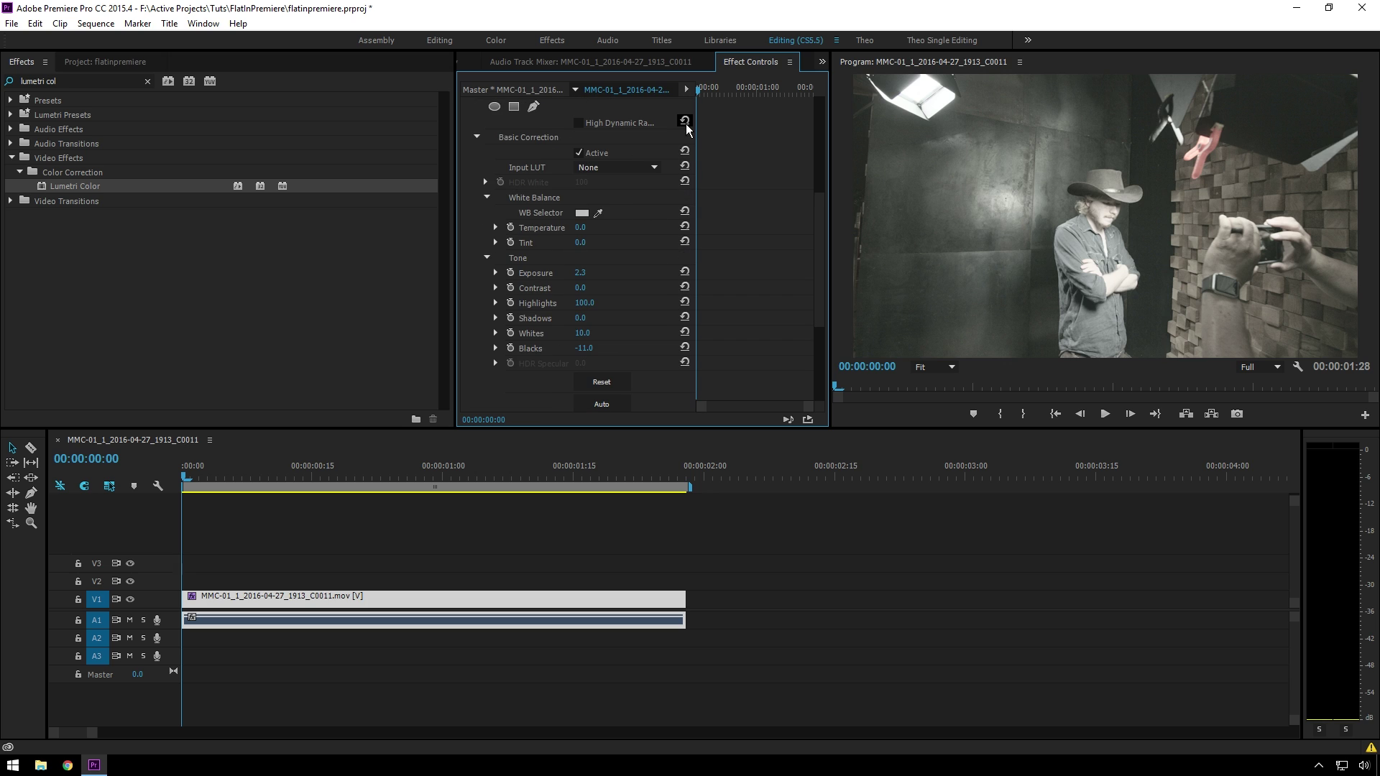
pyautogui.click(684, 134)
pyautogui.scroll(-4, 539, 261)
pyautogui.scroll(-2, 535, 258)
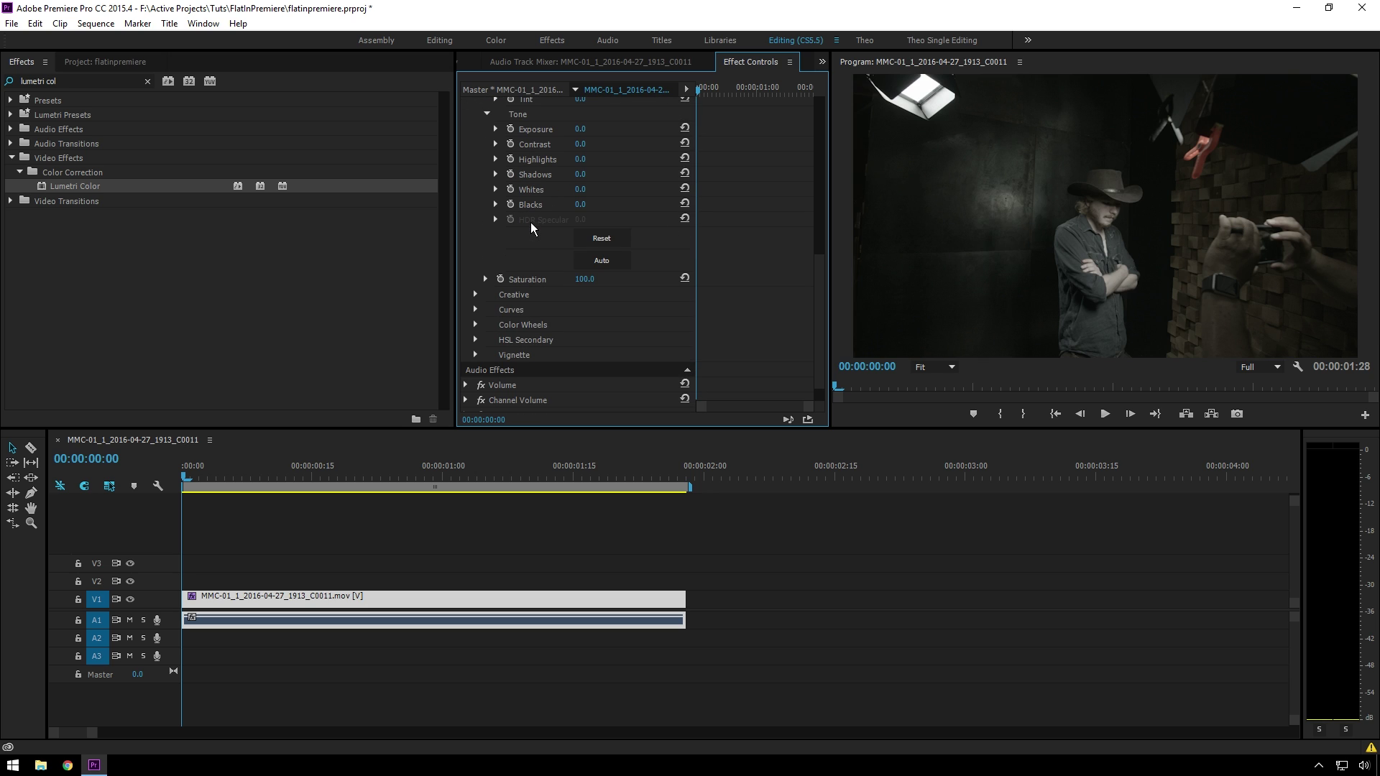
# Step: Load the Make it normal.cube LUT as the Creative Look
pyautogui.click(487, 293)
pyautogui.scroll(-1, 519, 302)
pyautogui.click(589, 296)
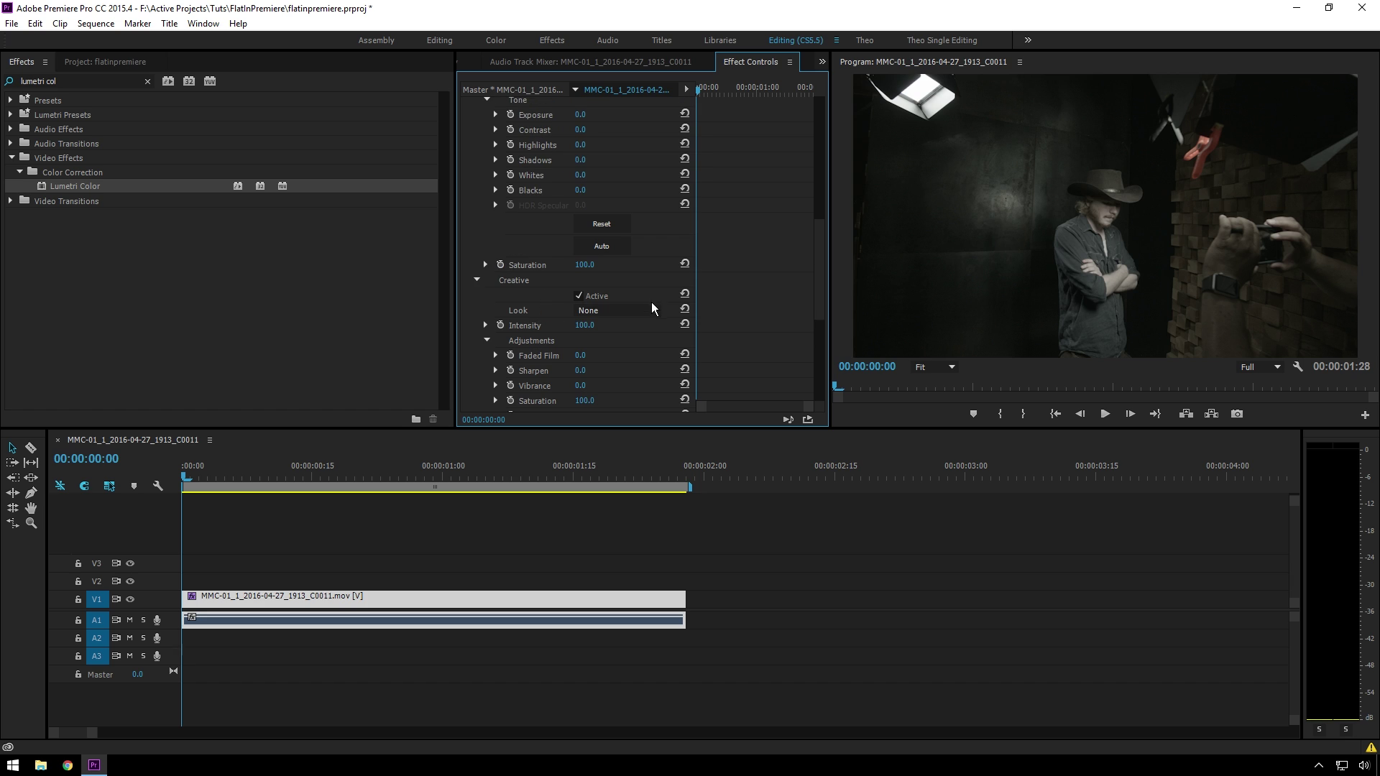
pyautogui.click(714, 53)
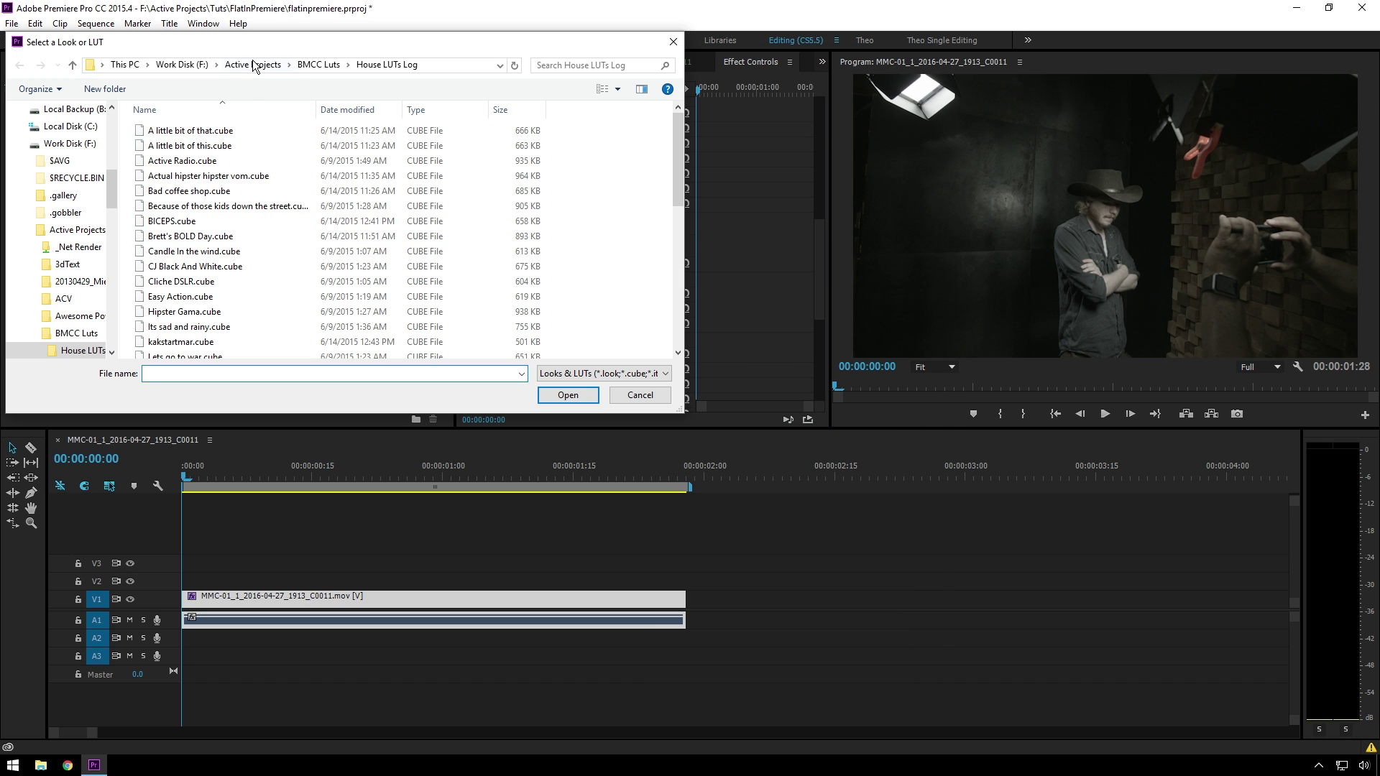
pyautogui.moveTo(467, 46); pyautogui.dragTo(803, 96)
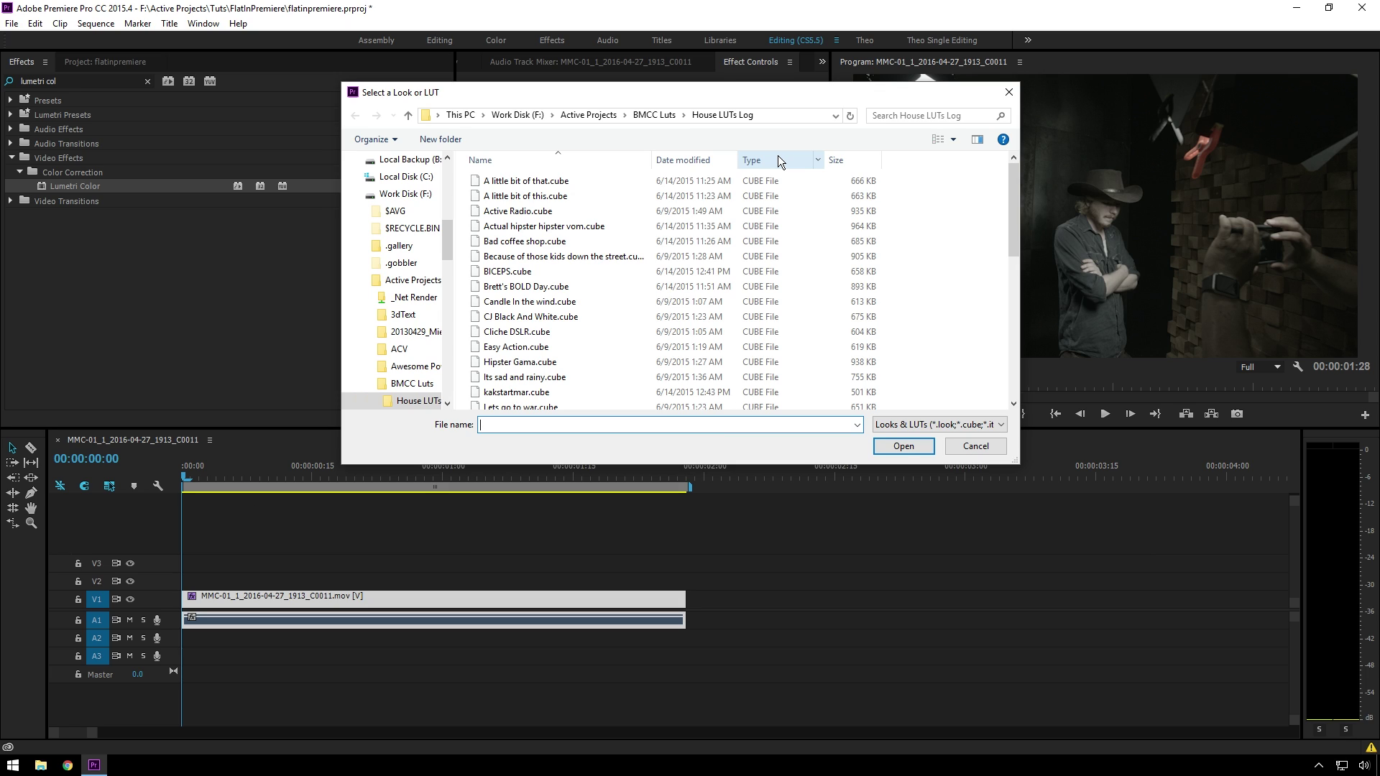
pyautogui.scroll(-3, 578, 215)
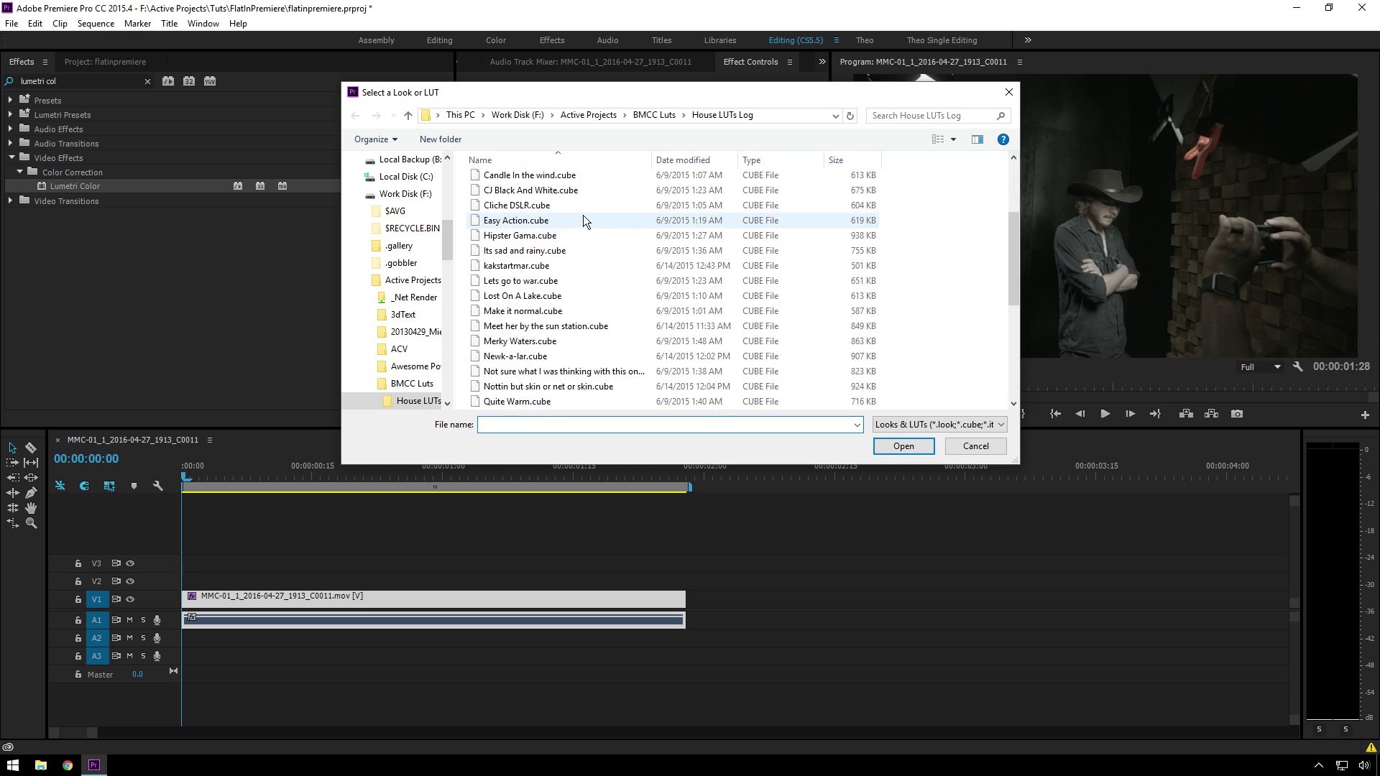
pyautogui.scroll(-2, 584, 220)
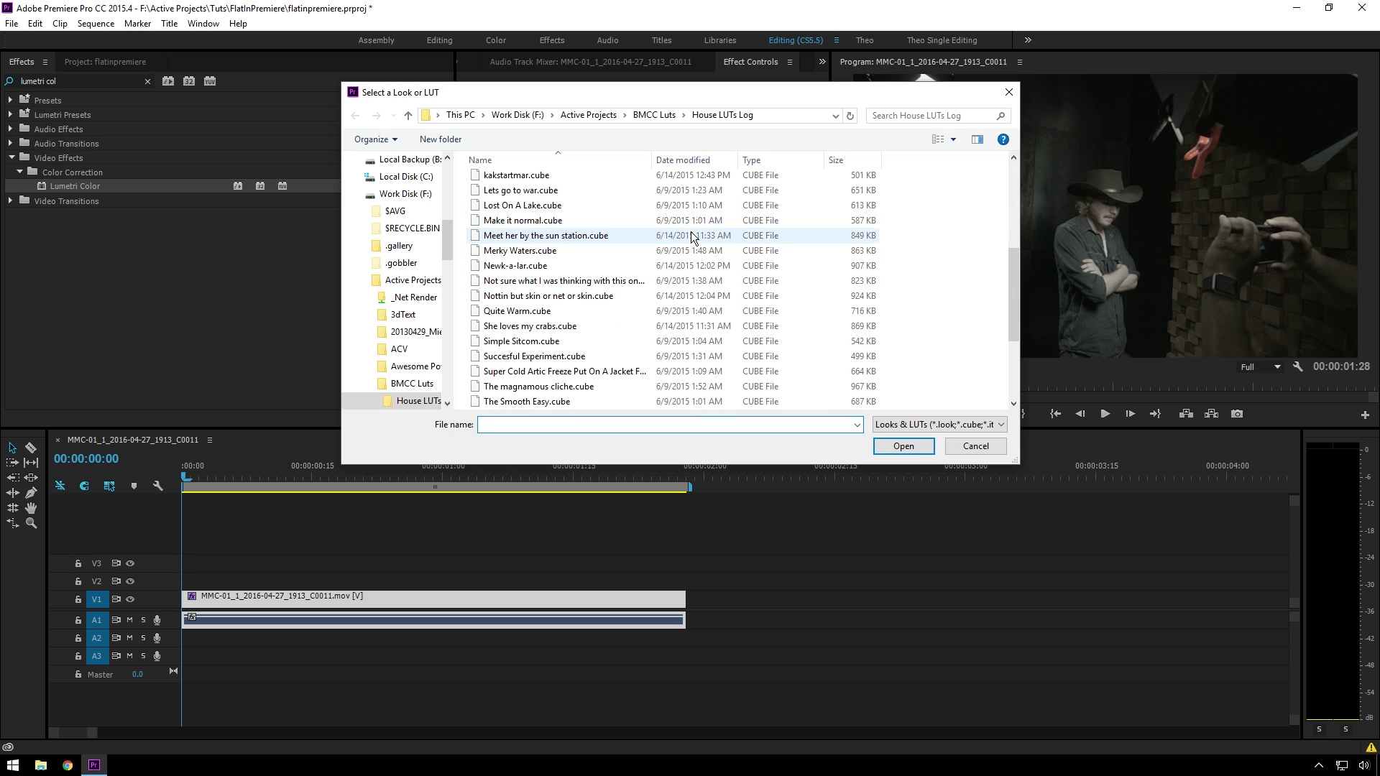
pyautogui.click(655, 220)
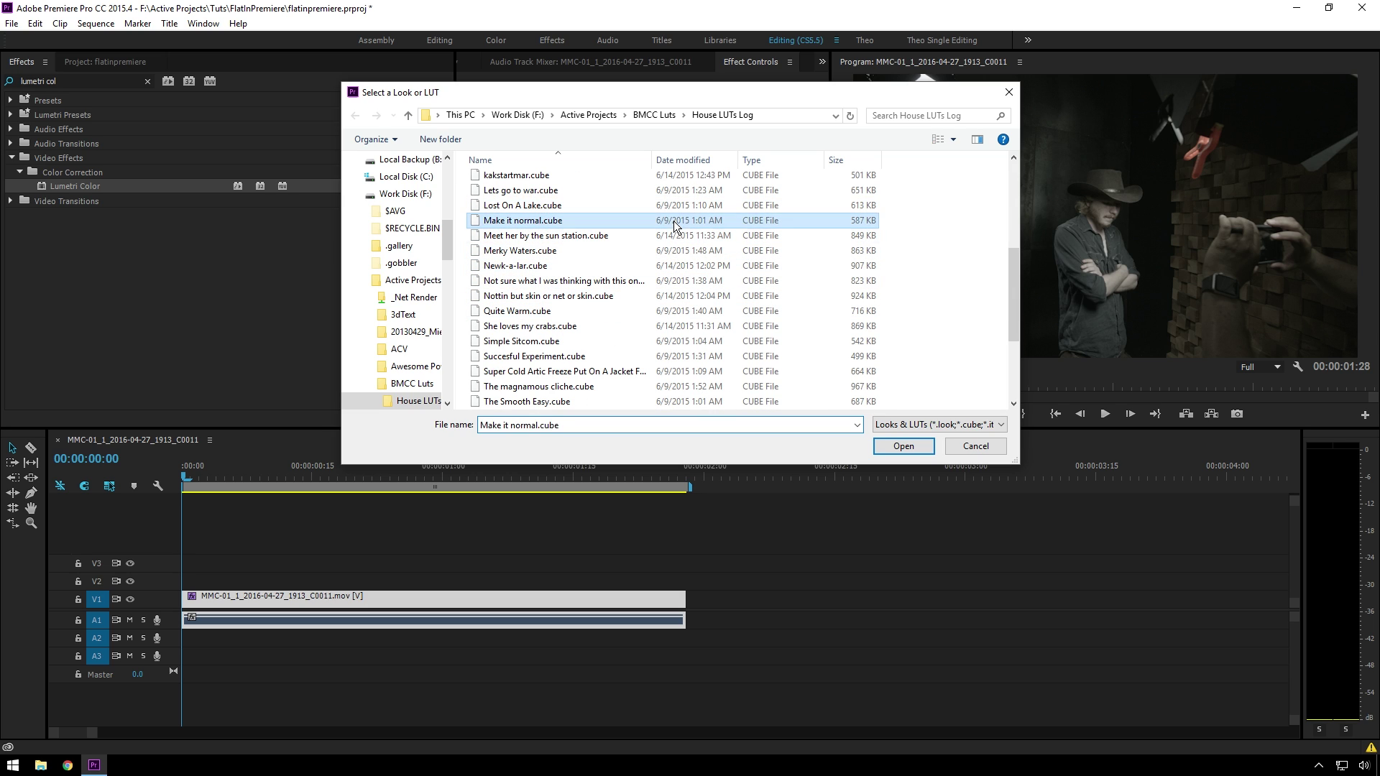
pyautogui.click(912, 448)
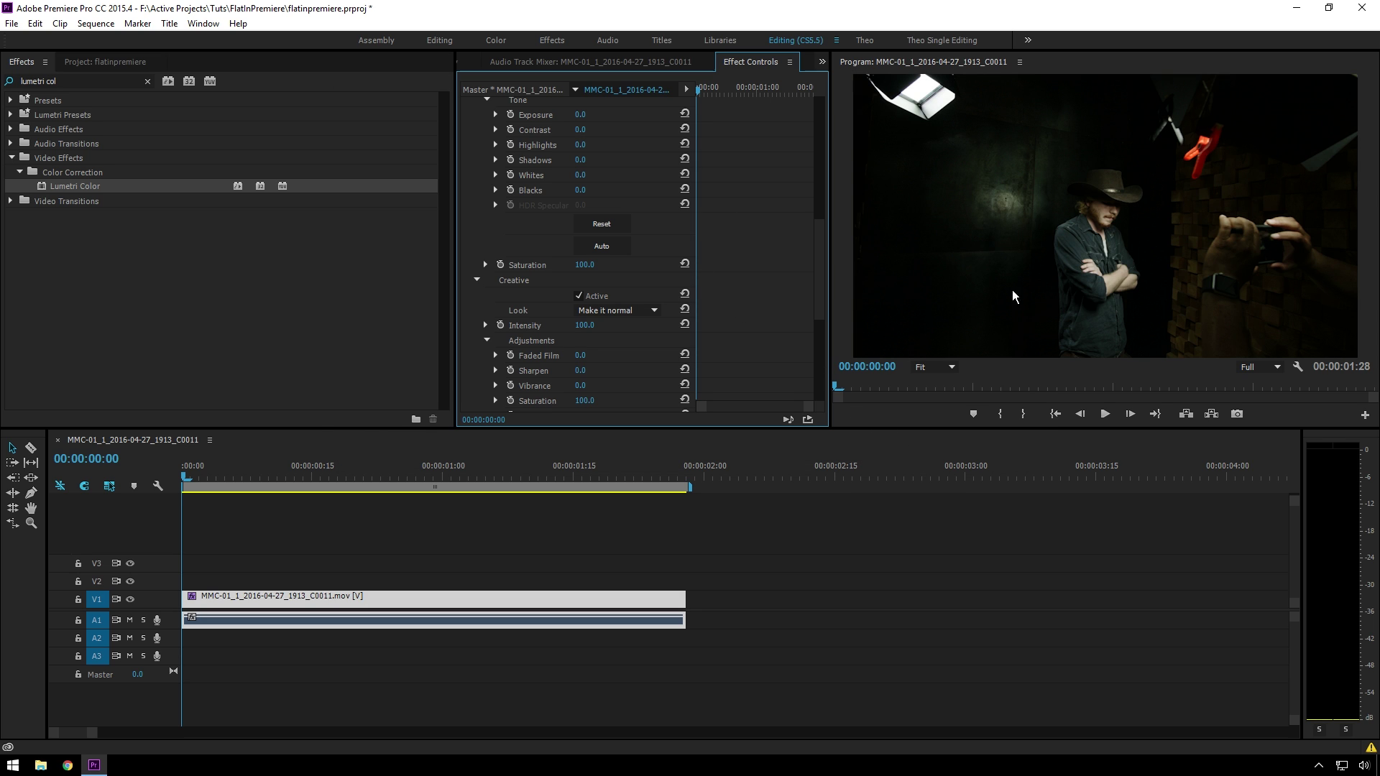
# Step: Set the clip's Exposure to 0.5
pyautogui.scroll(2, 676, 268)
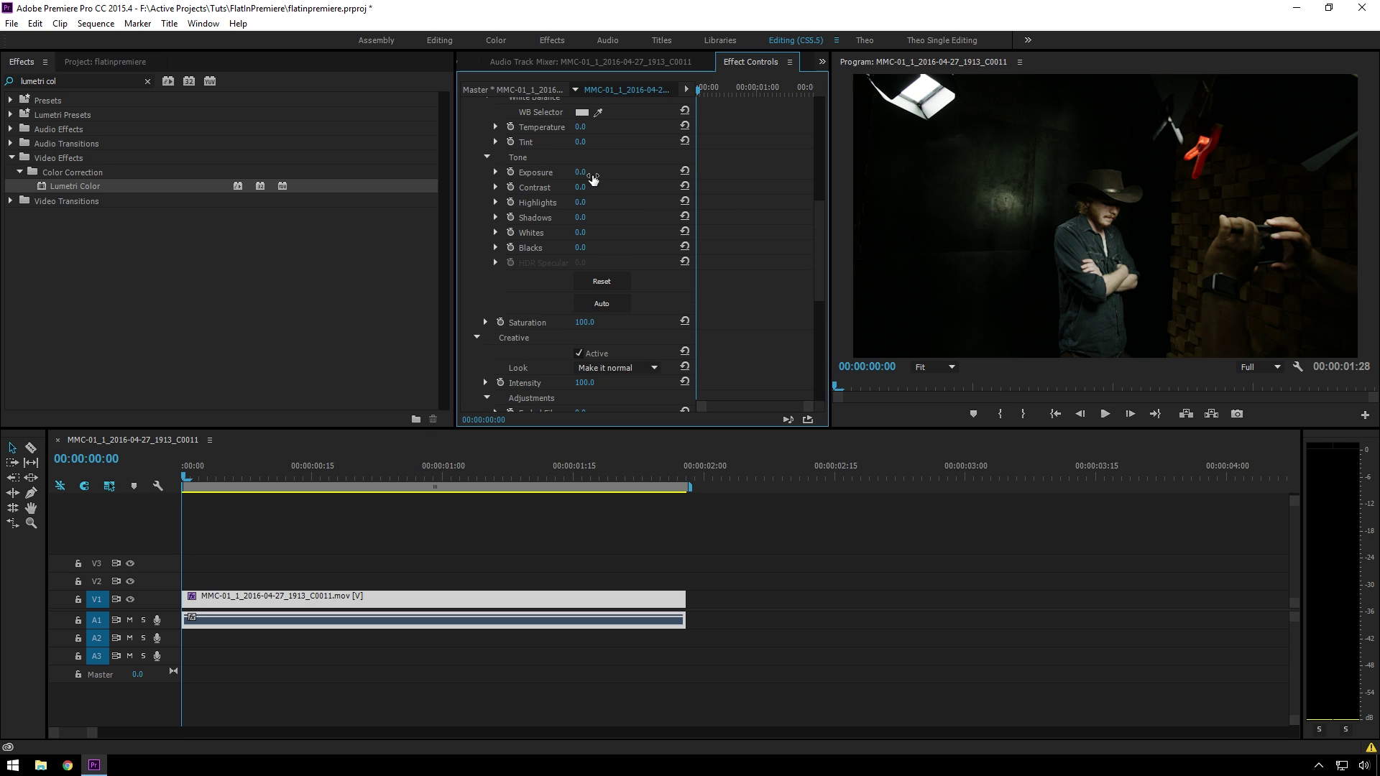
pyautogui.click(578, 172)
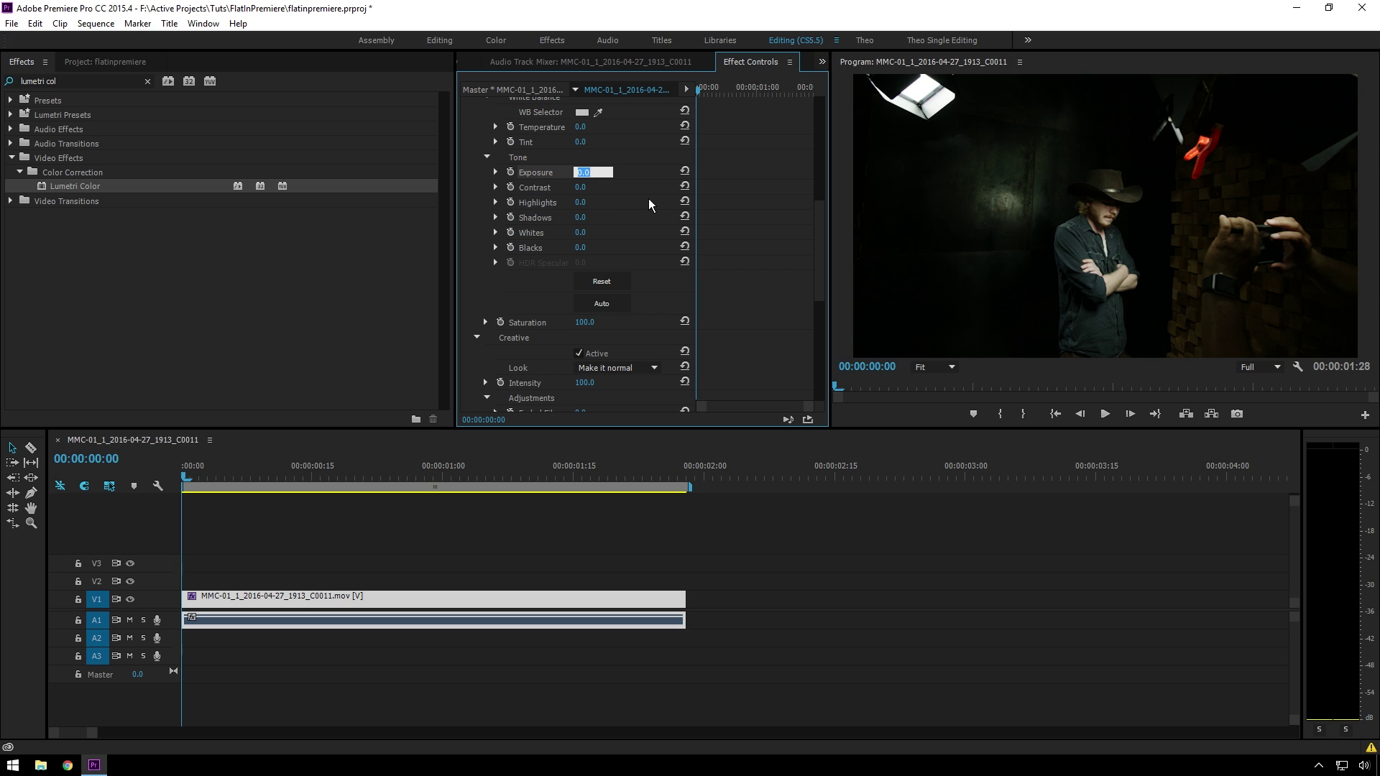
pyautogui.write('0.5')
pyautogui.press('Return')
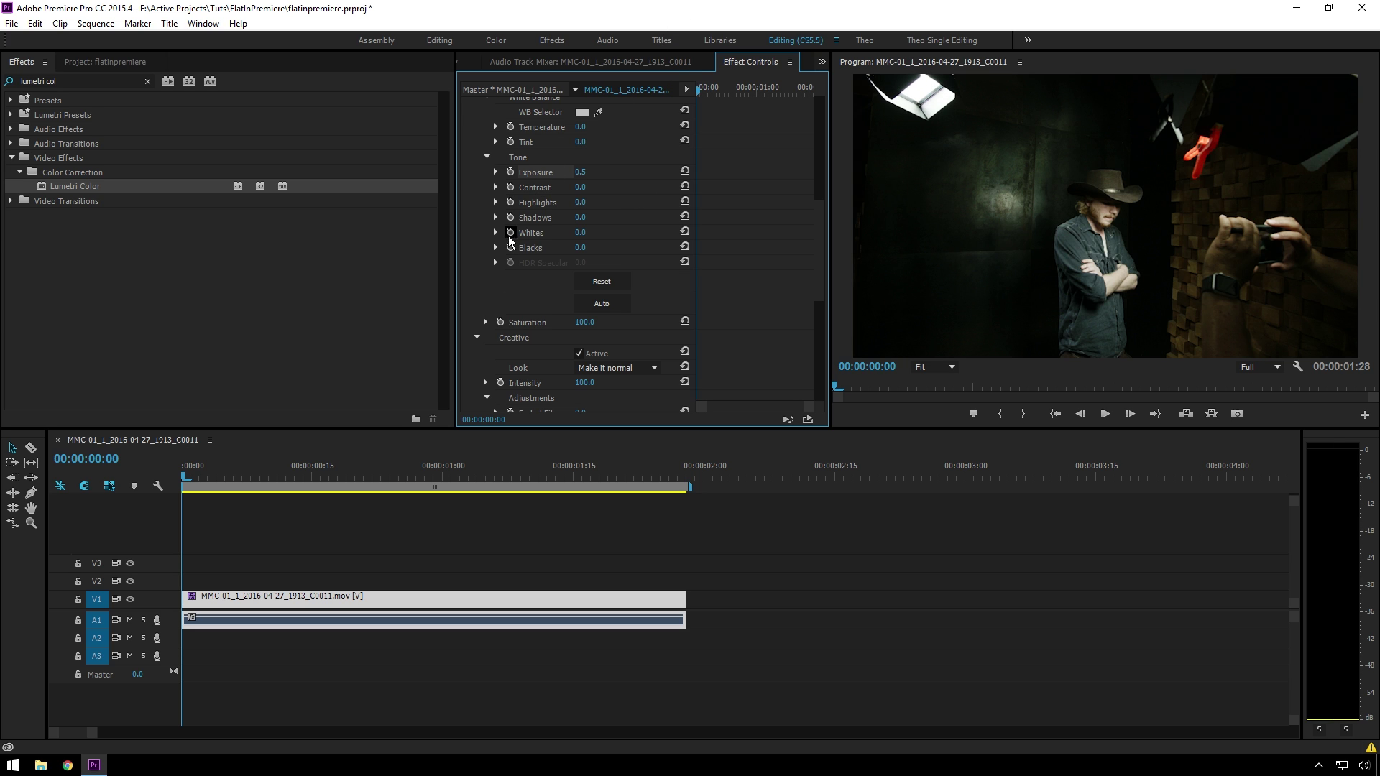
# Step: Reduce the look's Intensity to 72 and set Saturation to 142
pyautogui.scroll(-1, 508, 319)
pyautogui.scroll(-2, 506, 317)
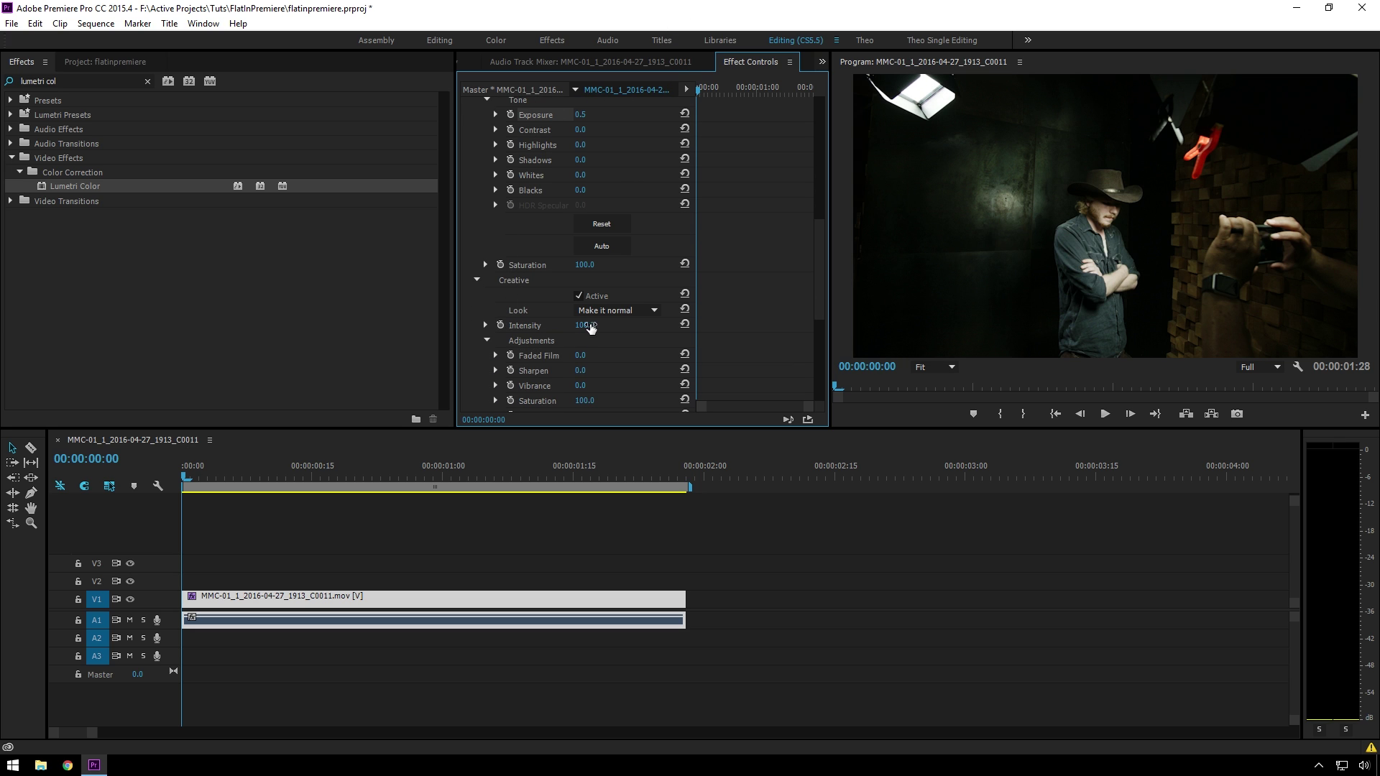
pyautogui.scroll(6, 616, 317)
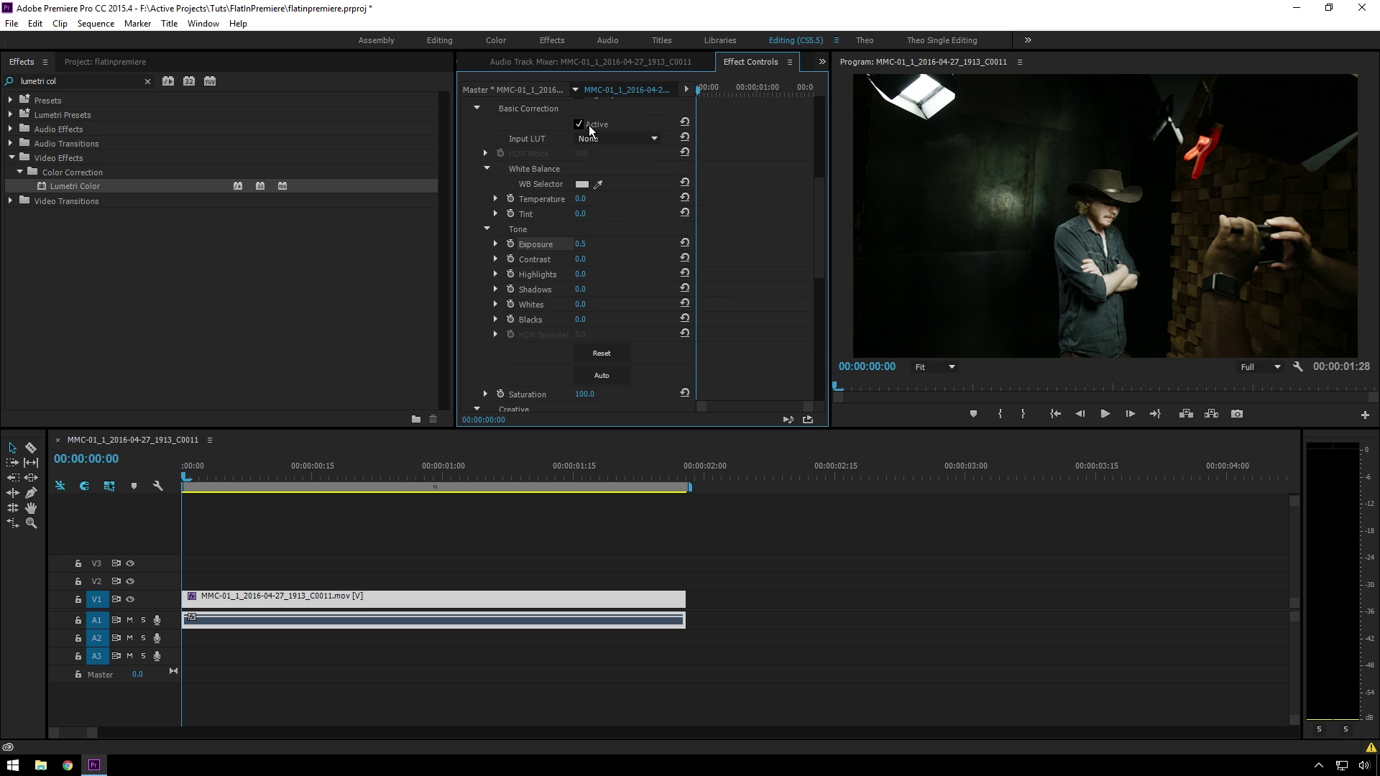
pyautogui.scroll(-6, 584, 129)
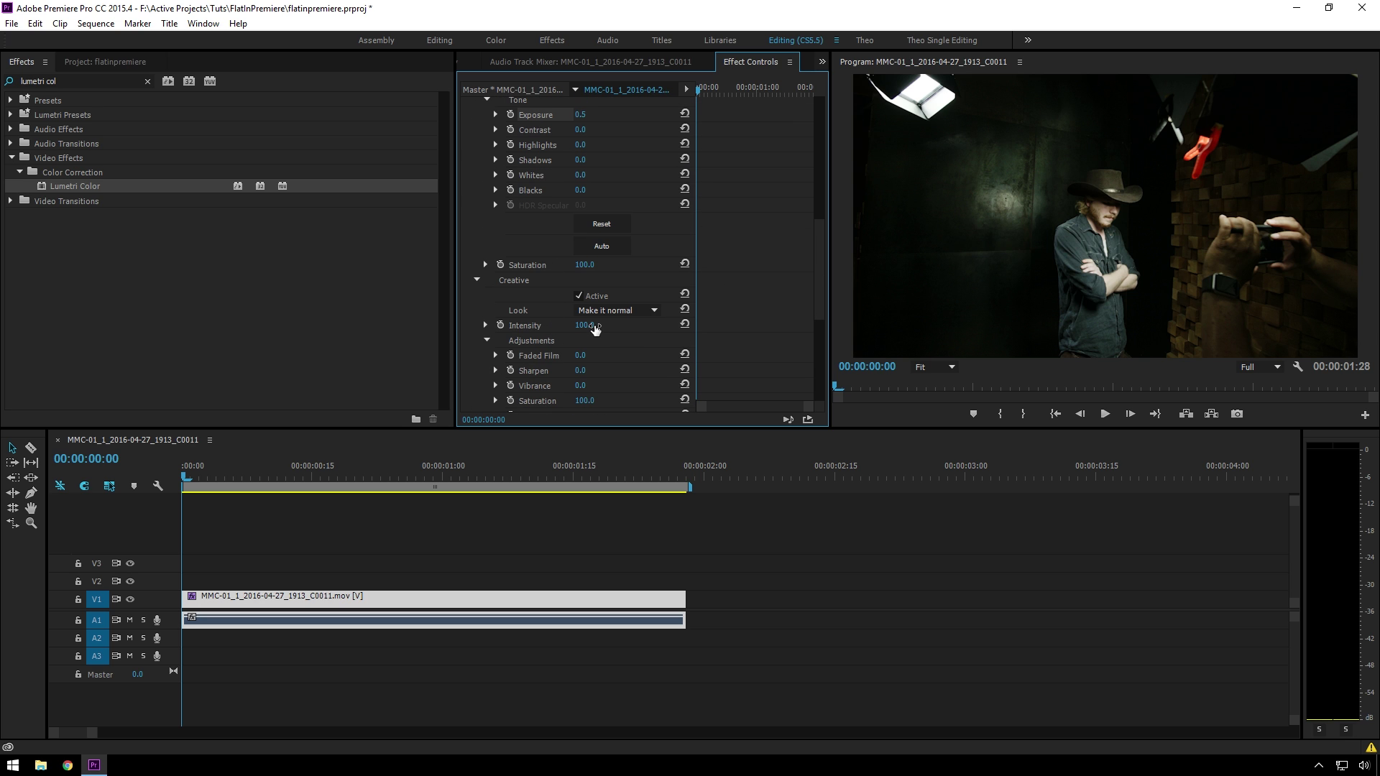
pyautogui.moveTo(584, 325); pyautogui.dragTo(522, 325)
pyautogui.moveTo(585, 325); pyautogui.dragTo(594, 325)
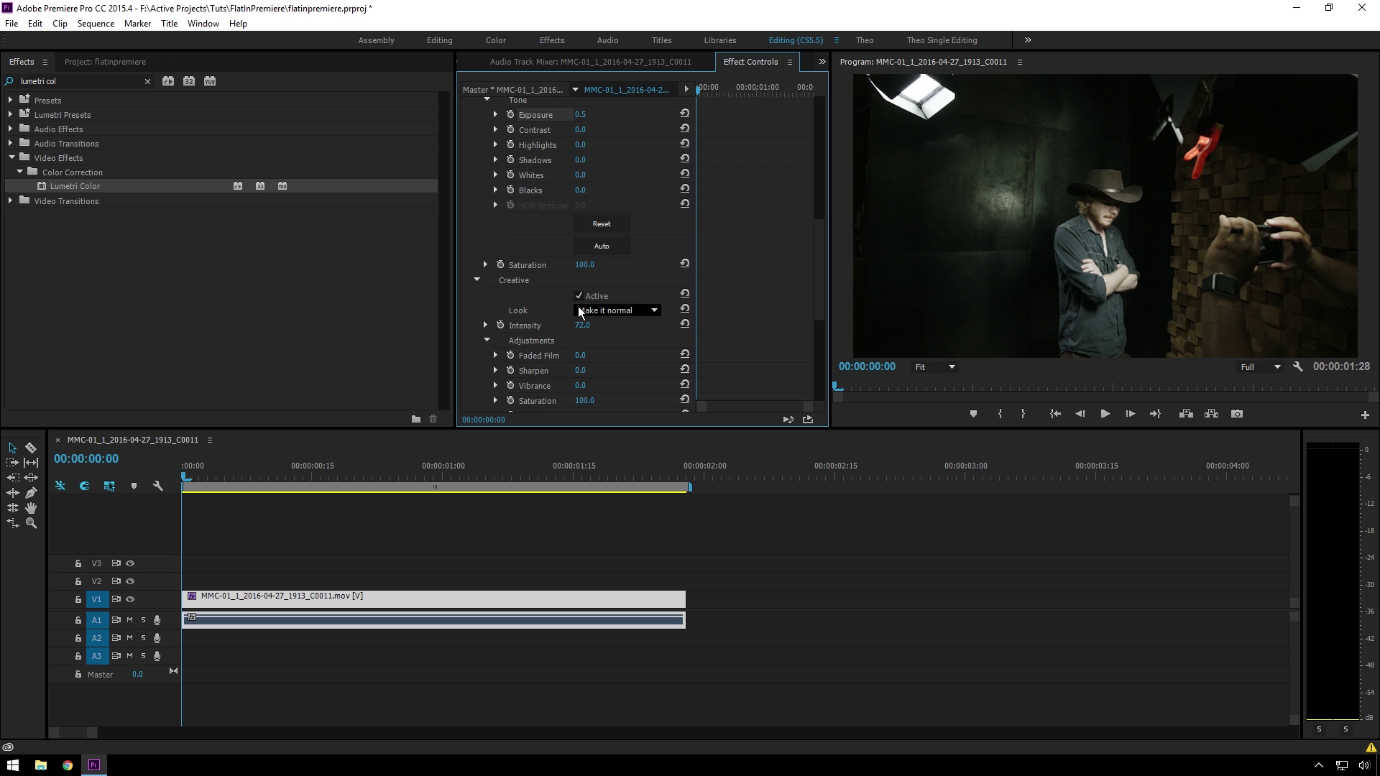
pyautogui.scroll(1, 555, 317)
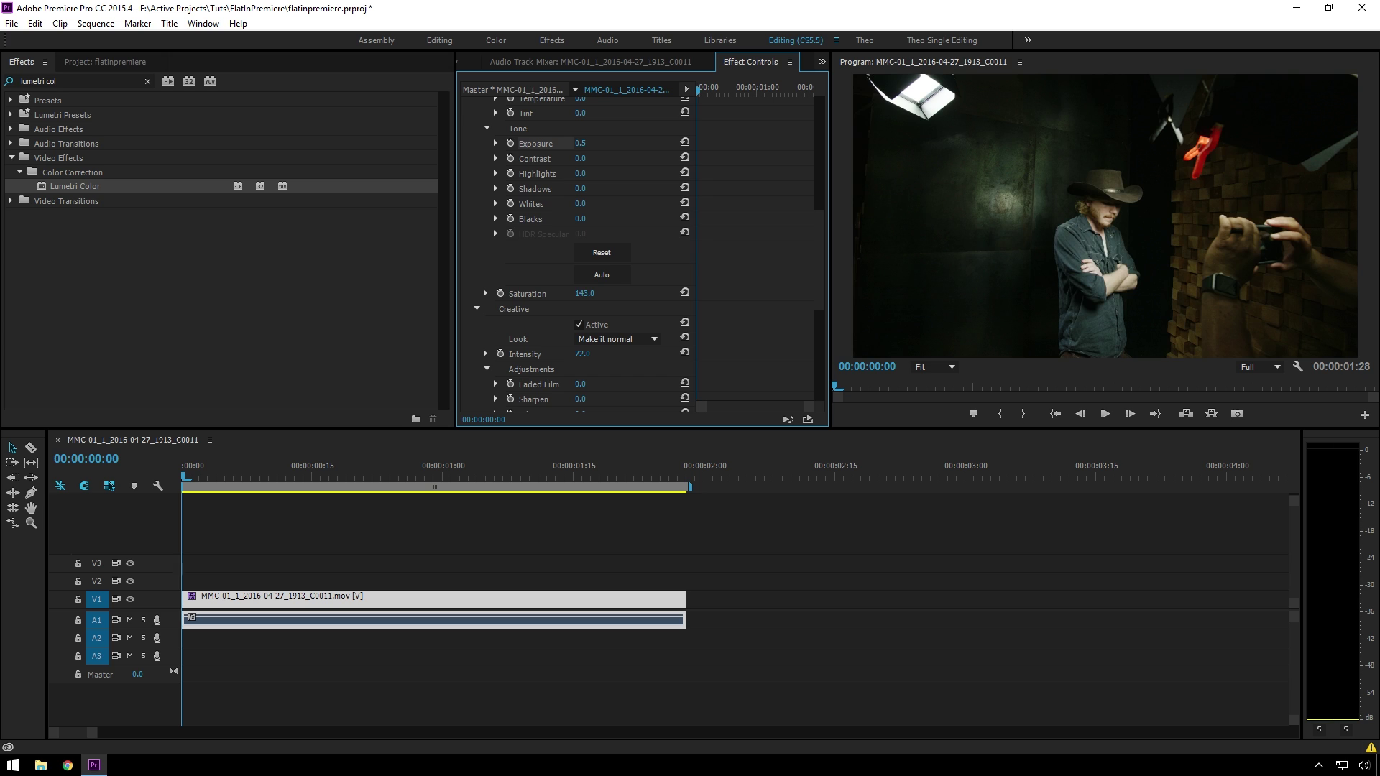
pyautogui.moveTo(585, 293); pyautogui.dragTo(582, 294)
pyautogui.scroll(-6, 532, 279)
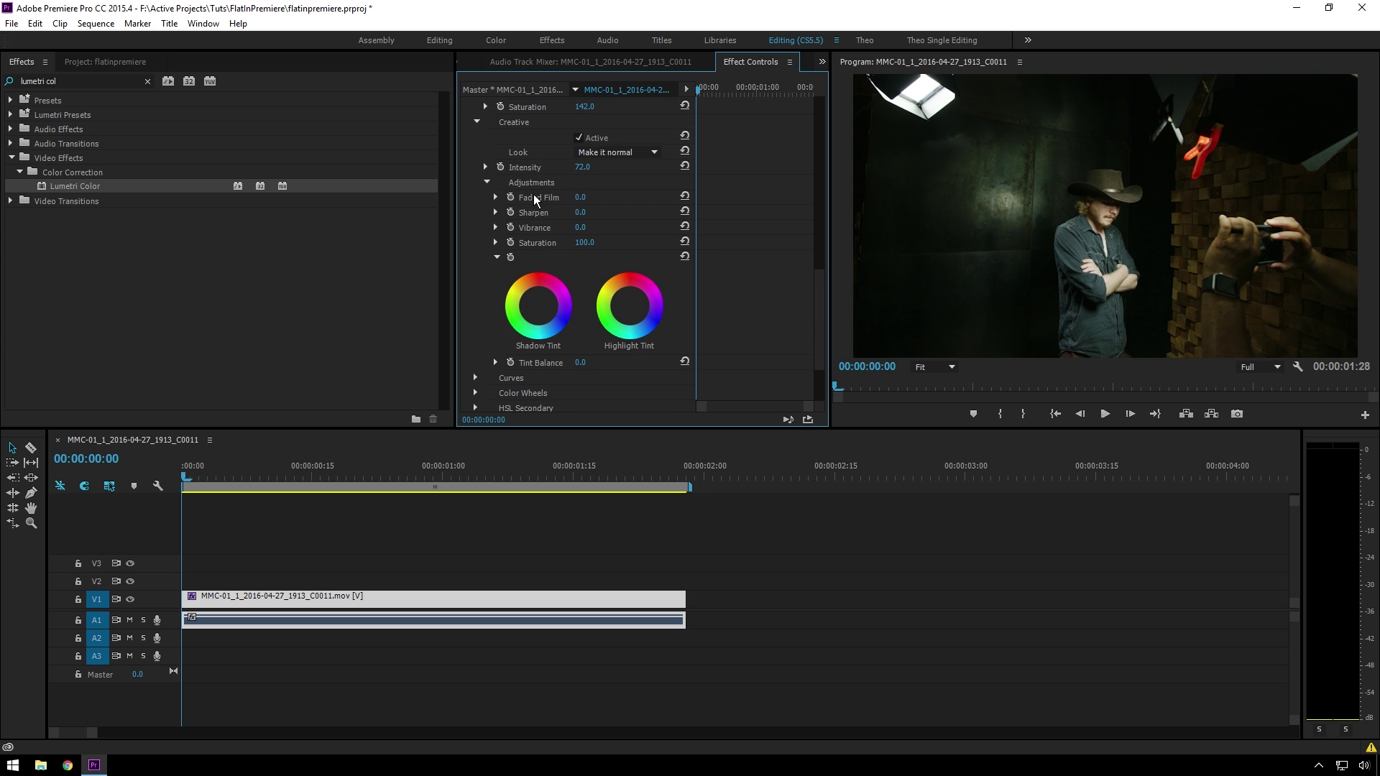